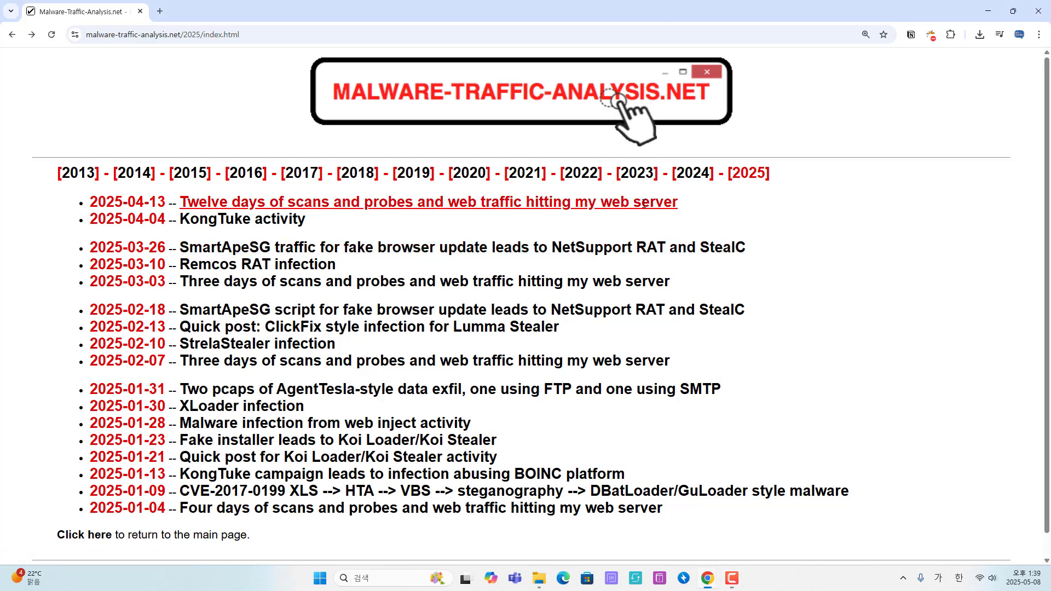
# - Examine the 2025 post list for the entries about scans, probes and web traffic hitting the web server
pyautogui.moveTo(681, 202)
pyautogui.mouseDown()
pyautogui.moveTo(168, 187)
pyautogui.moveTo(570, 236)
pyautogui.moveTo(704, 212)
pyautogui.moveTo(707, 221)
pyautogui.moveTo(732, 207)
pyautogui.mouseUp()
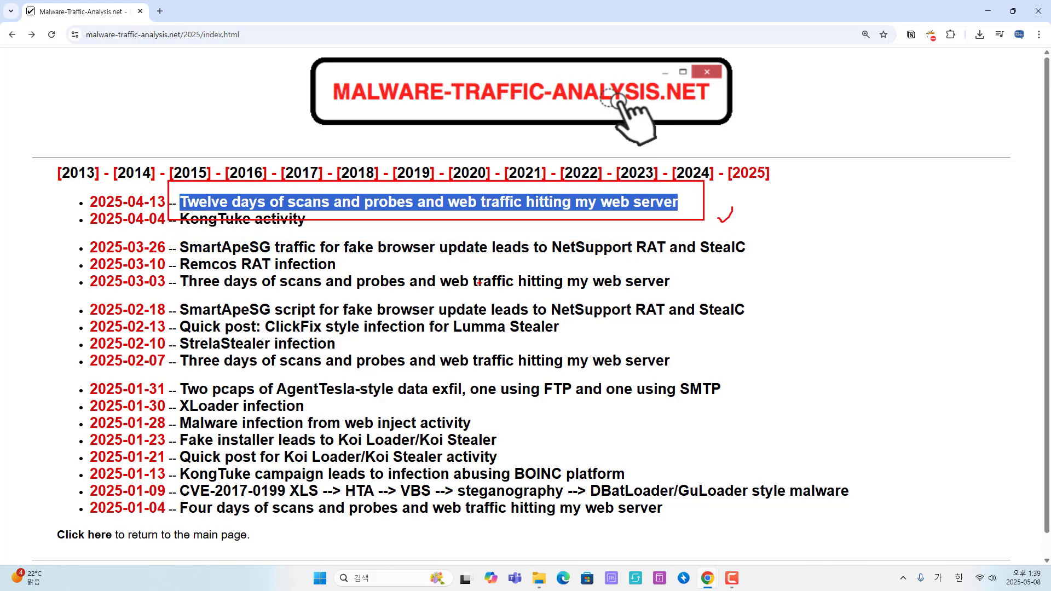
pyautogui.moveTo(176, 267)
pyautogui.mouseDown()
pyautogui.moveTo(572, 334)
pyautogui.moveTo(733, 302)
pyautogui.mouseUp()
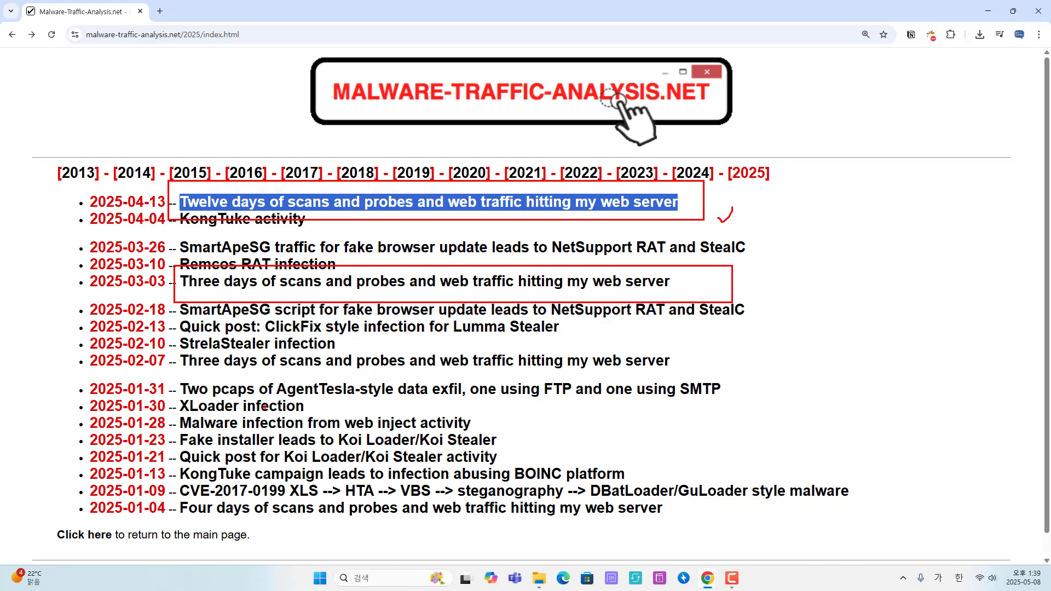
pyautogui.moveTo(174, 346)
pyautogui.mouseDown()
pyautogui.moveTo(614, 387)
pyautogui.moveTo(685, 378)
pyautogui.mouseUp()
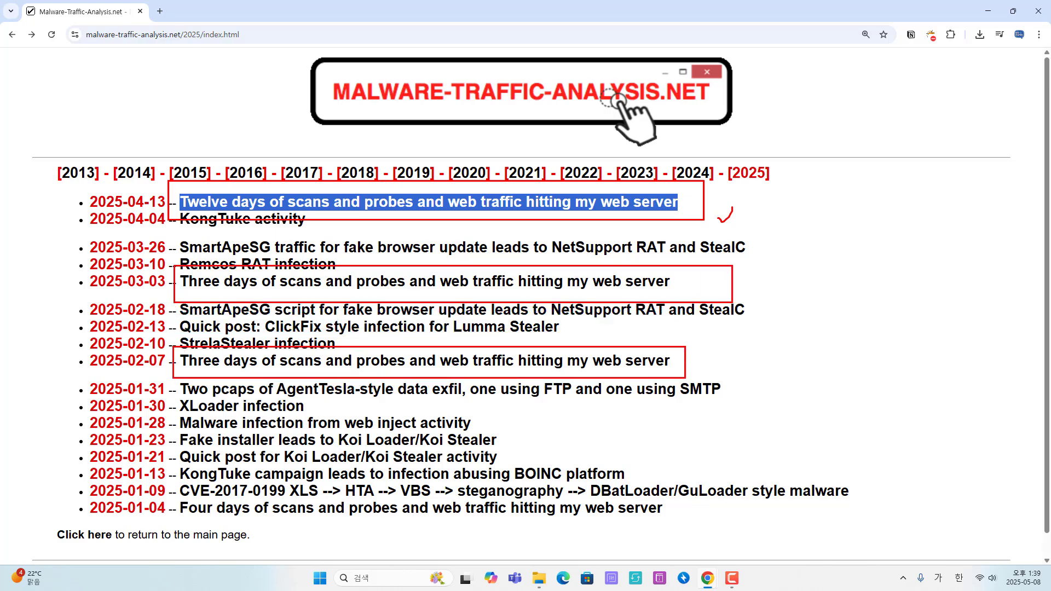
pyautogui.moveTo(173, 494); pyautogui.dragTo(675, 525)
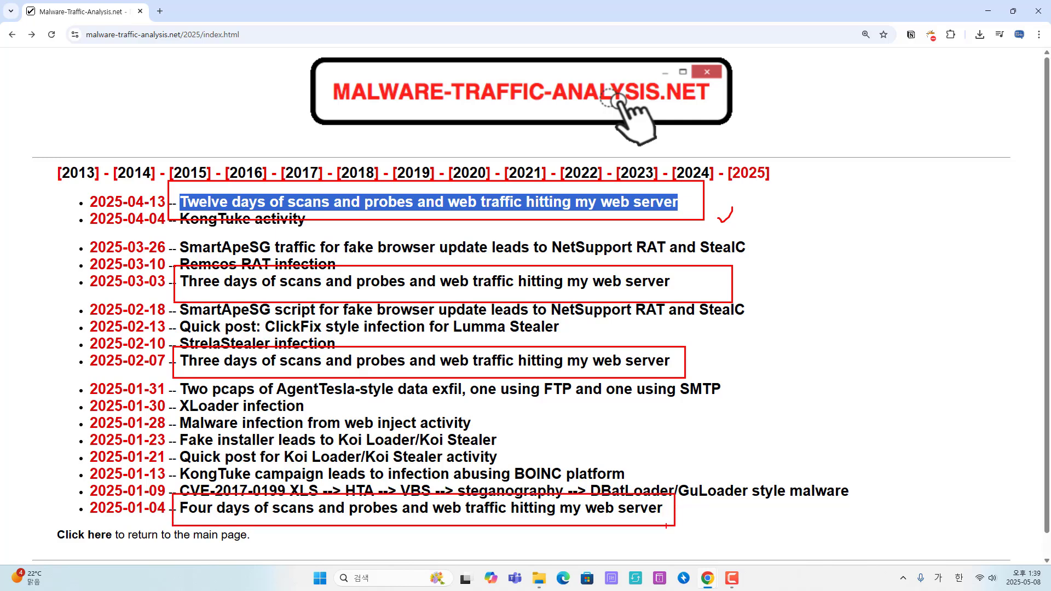
pyautogui.moveTo(723, 330); pyautogui.dragTo(691, 339)
pyautogui.press('Escape')
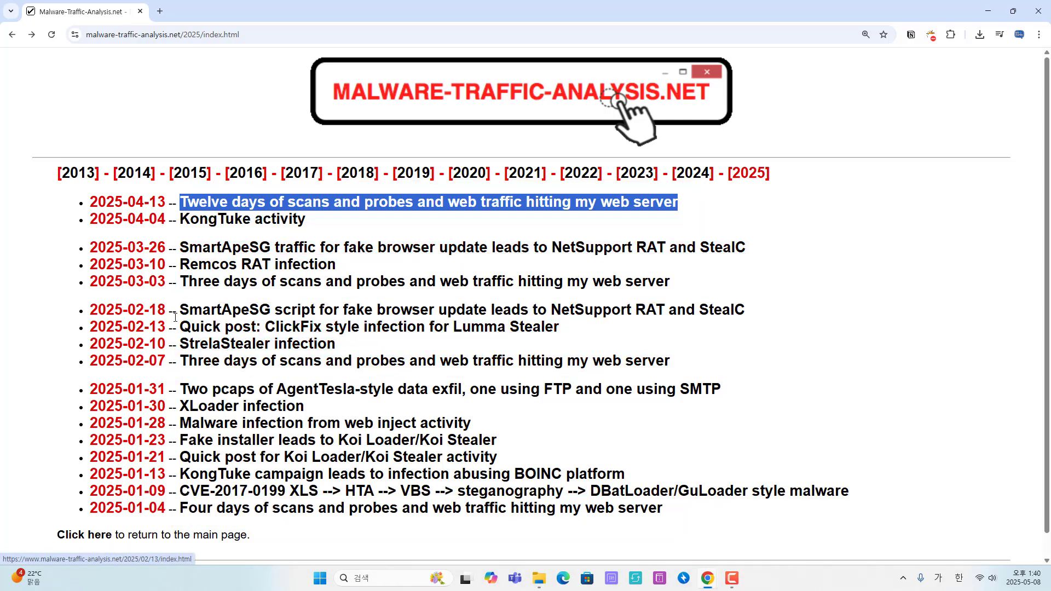
pyautogui.moveTo(778, 214); pyautogui.dragTo(435, 204)
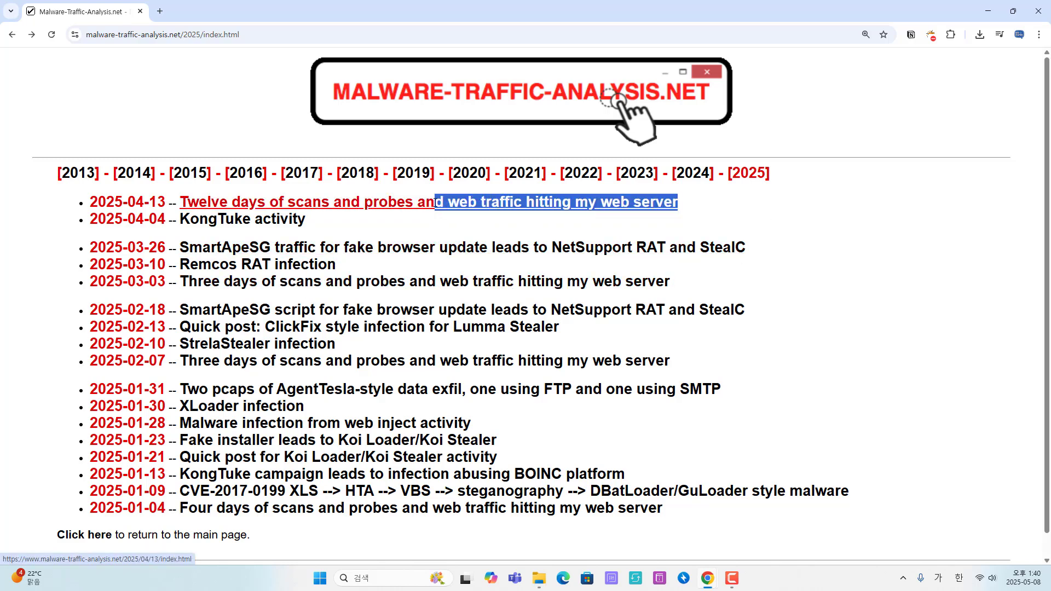
pyautogui.click(781, 211)
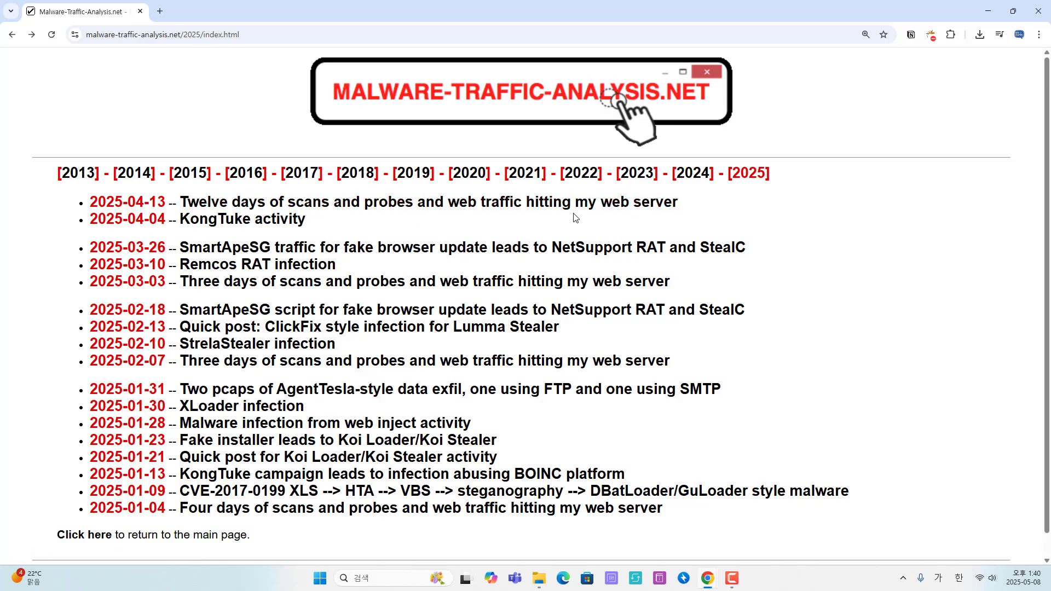
pyautogui.moveTo(679, 204); pyautogui.dragTo(184, 196)
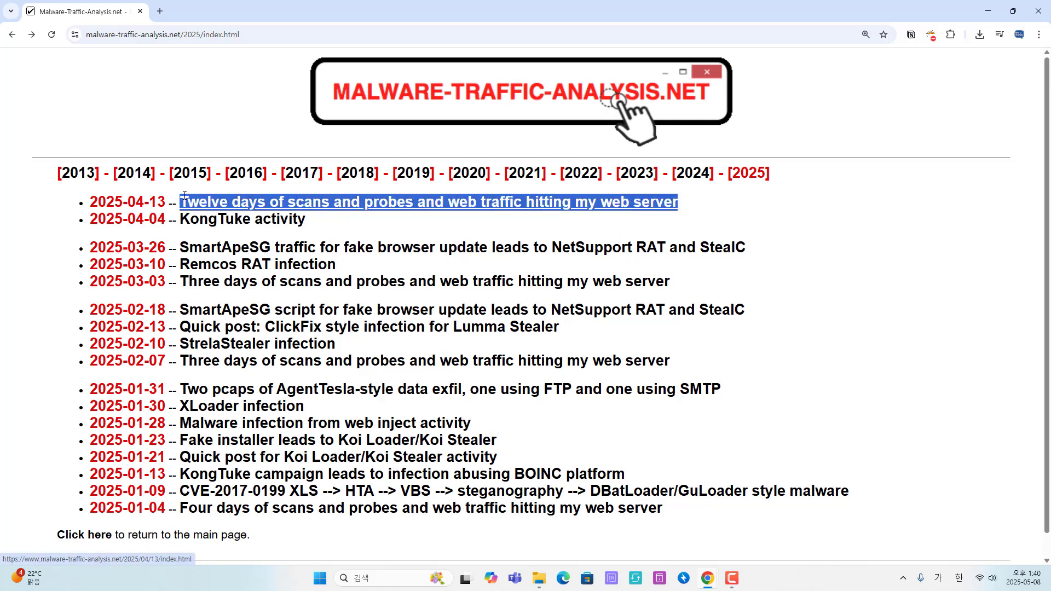
pyautogui.click(789, 217)
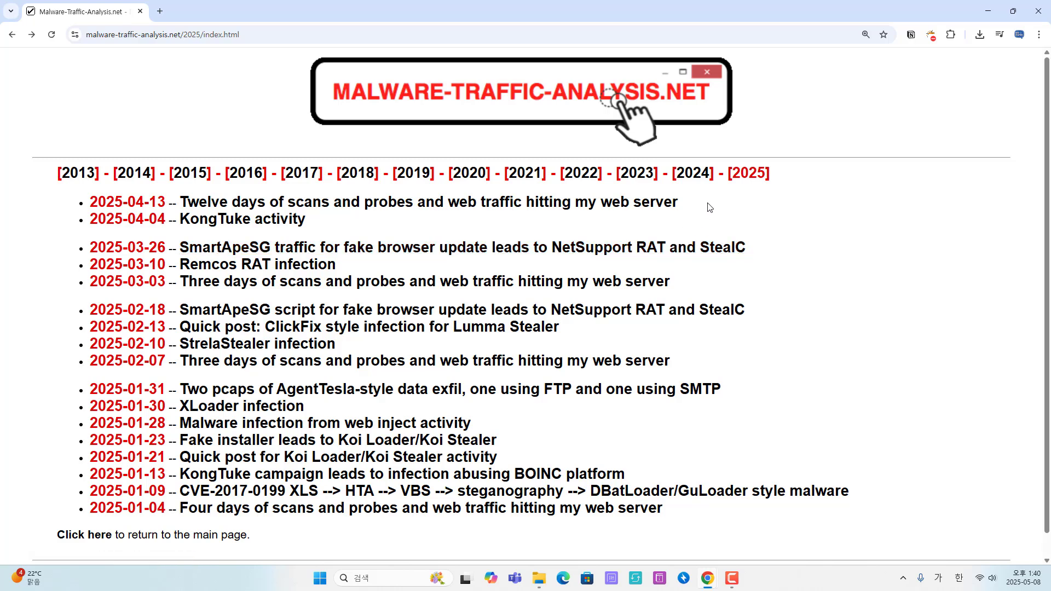
pyautogui.tripleClick(647, 220)
pyautogui.moveTo(643, 218); pyautogui.dragTo(187, 193)
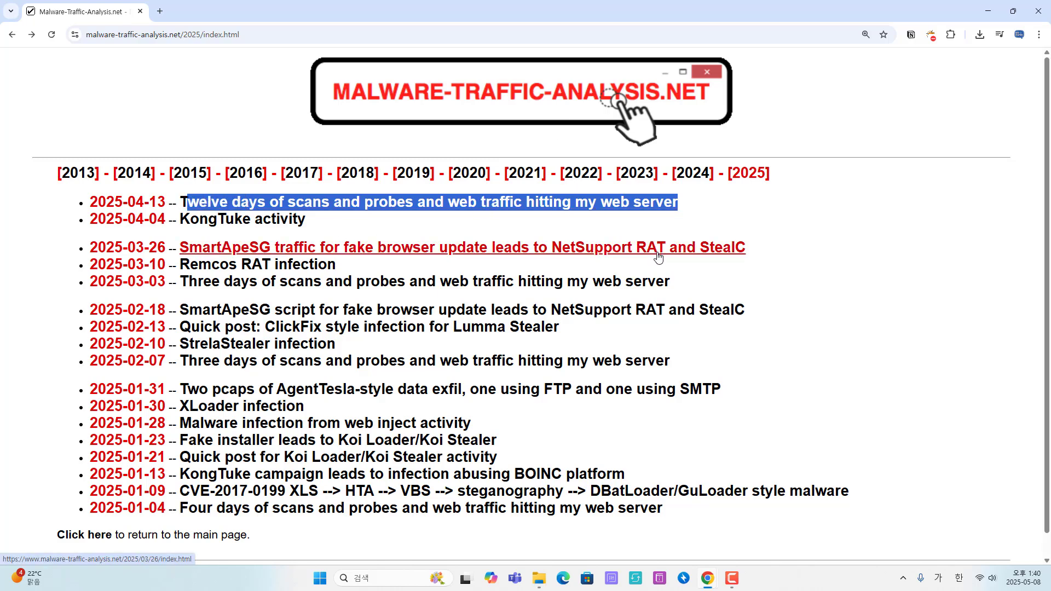
pyautogui.click(735, 205)
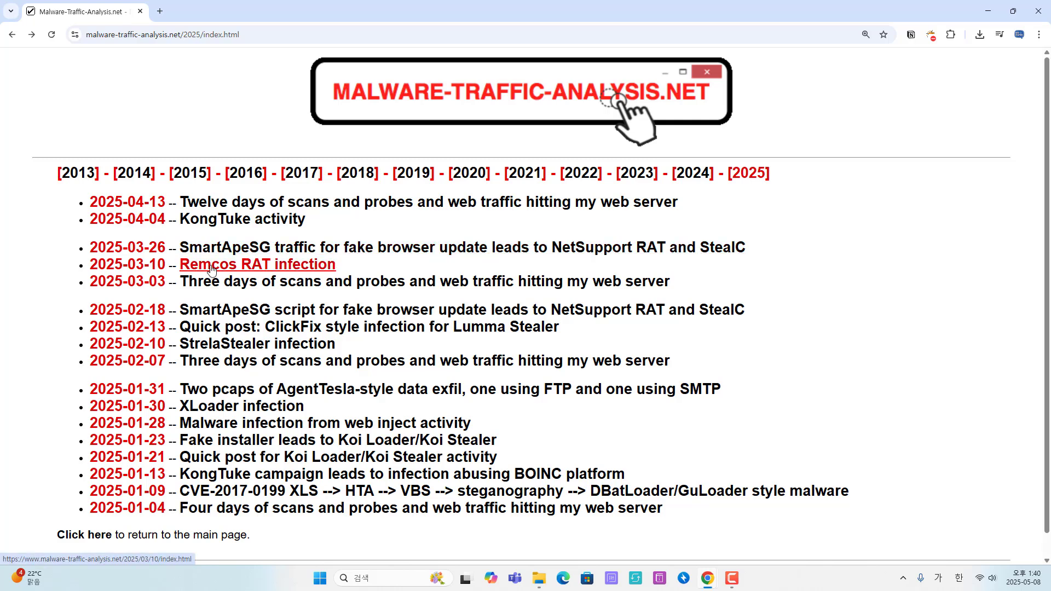
pyautogui.moveTo(163, 186); pyautogui.dragTo(179, 182)
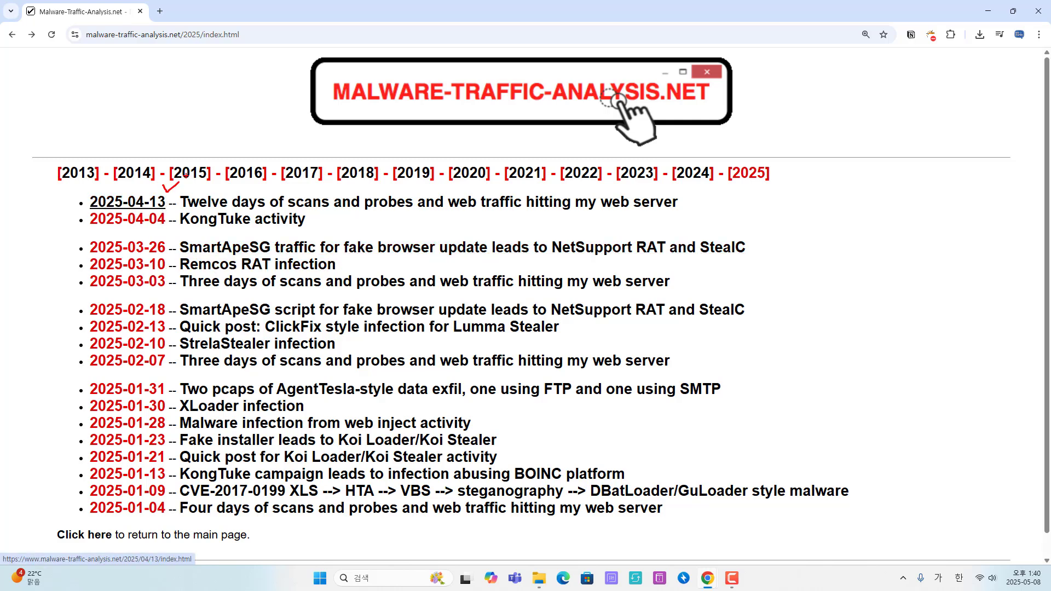
# - Open the 2025-03-03 post about three days of scans and probes to view its associated pcap archive
pyautogui.click(213, 286)
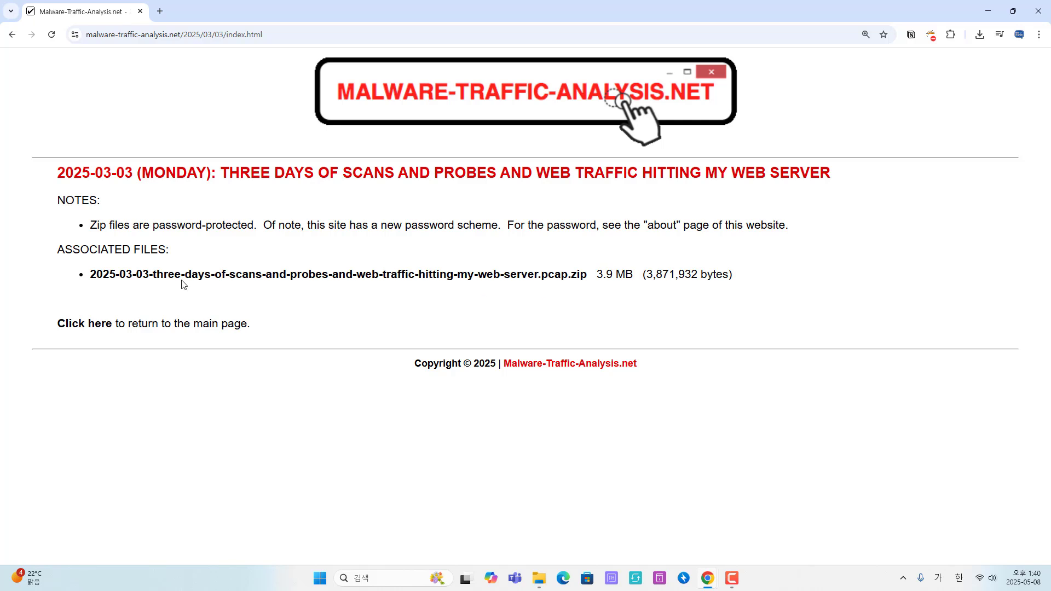
pyautogui.moveTo(83, 262)
pyautogui.mouseDown()
pyautogui.moveTo(642, 308)
pyautogui.moveTo(669, 259)
pyautogui.mouseUp()
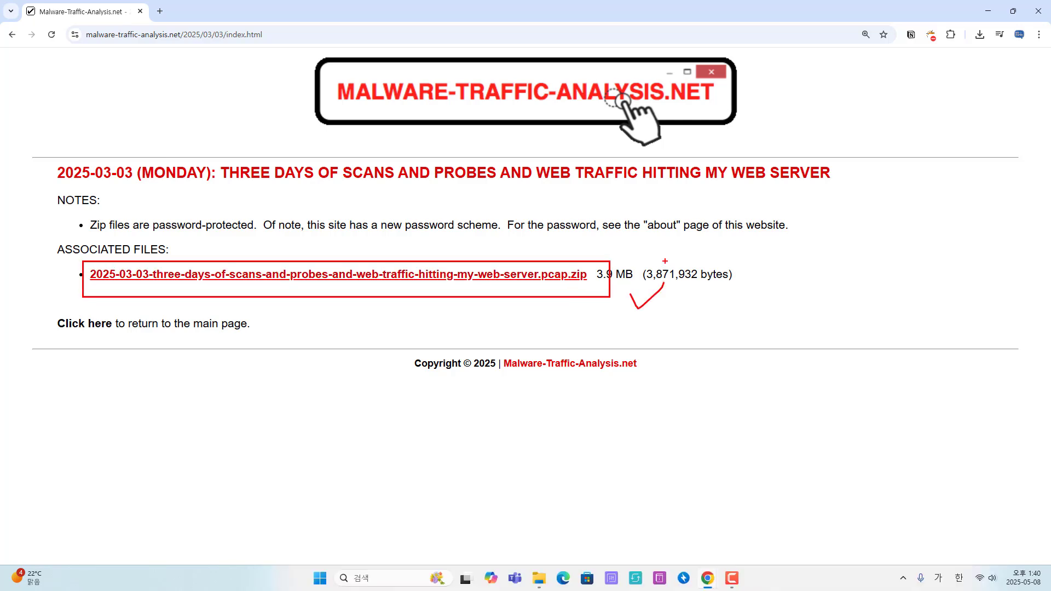
pyautogui.press('Escape')
# - Switch to File Explorer's packet folder, fit the name column to the full file names and select the 2025-03-03 zip archive
pyautogui.click(540, 579)
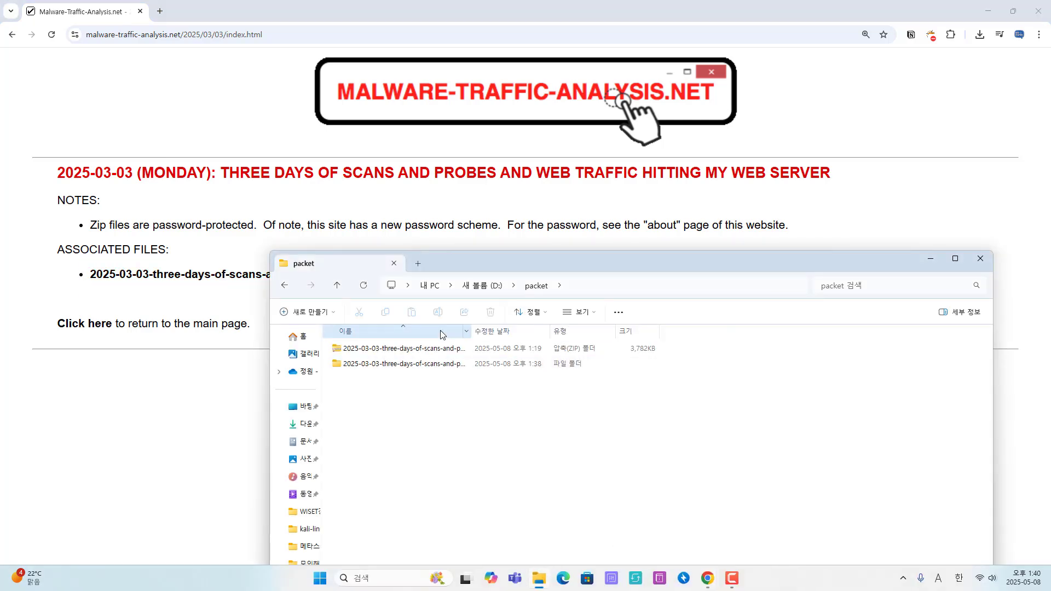
pyautogui.doubleClick(400, 258)
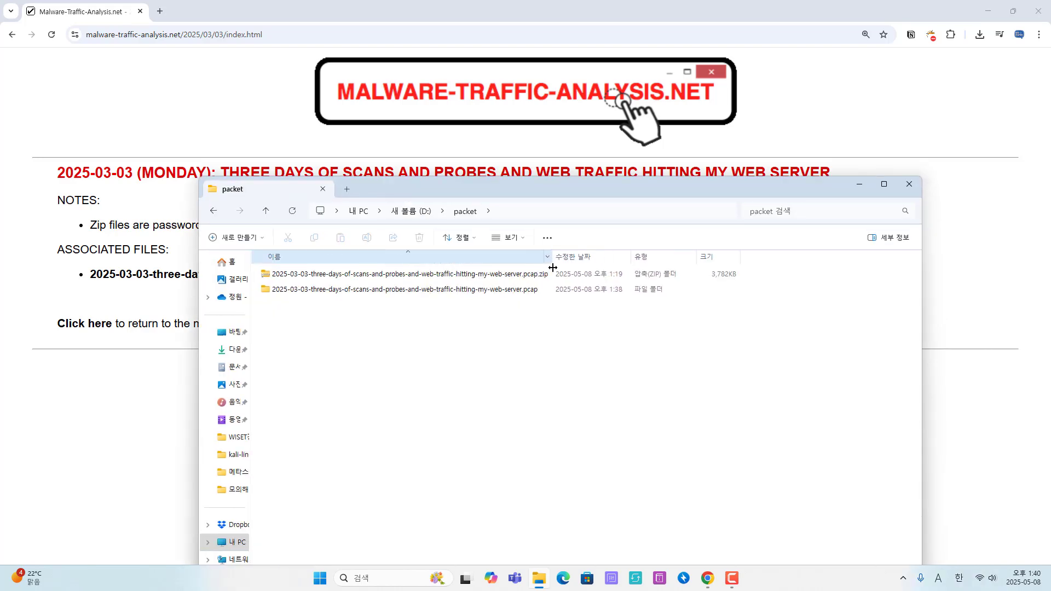
pyautogui.click(418, 272)
pyautogui.moveTo(455, 189); pyautogui.dragTo(544, 294)
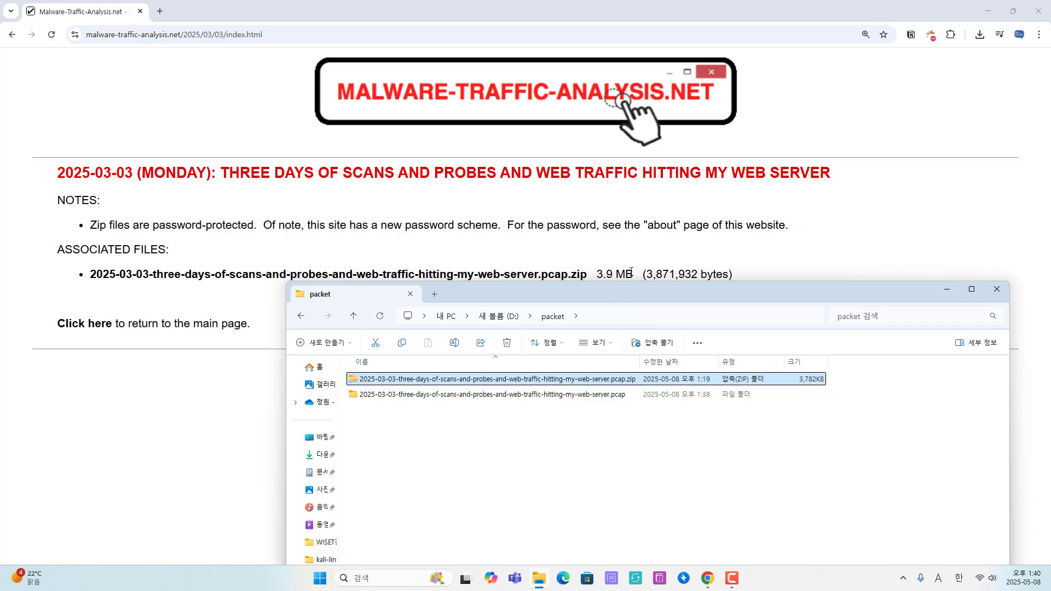
pyautogui.moveTo(698, 229); pyautogui.dragTo(652, 253)
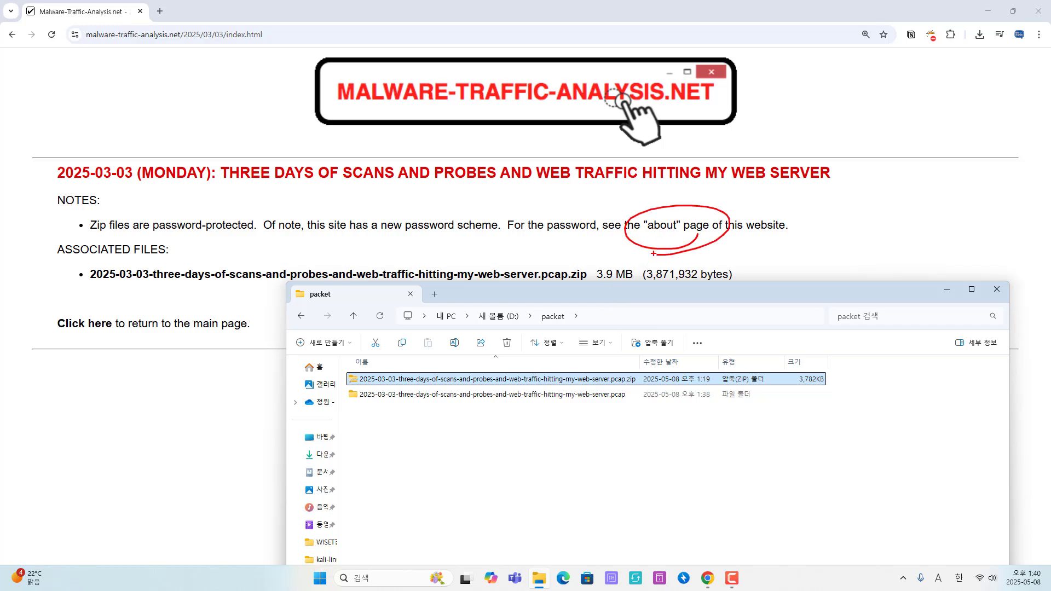
pyautogui.moveTo(601, 313)
pyautogui.mouseDown()
pyautogui.moveTo(655, 306)
pyautogui.moveTo(630, 354)
pyautogui.mouseUp()
pyautogui.moveTo(627, 342)
pyautogui.mouseDown()
pyautogui.moveTo(682, 346)
pyautogui.moveTo(702, 335)
pyautogui.mouseUp()
pyautogui.moveTo(689, 322)
pyautogui.mouseDown()
pyautogui.moveTo(691, 349)
pyautogui.moveTo(739, 356)
pyautogui.mouseUp()
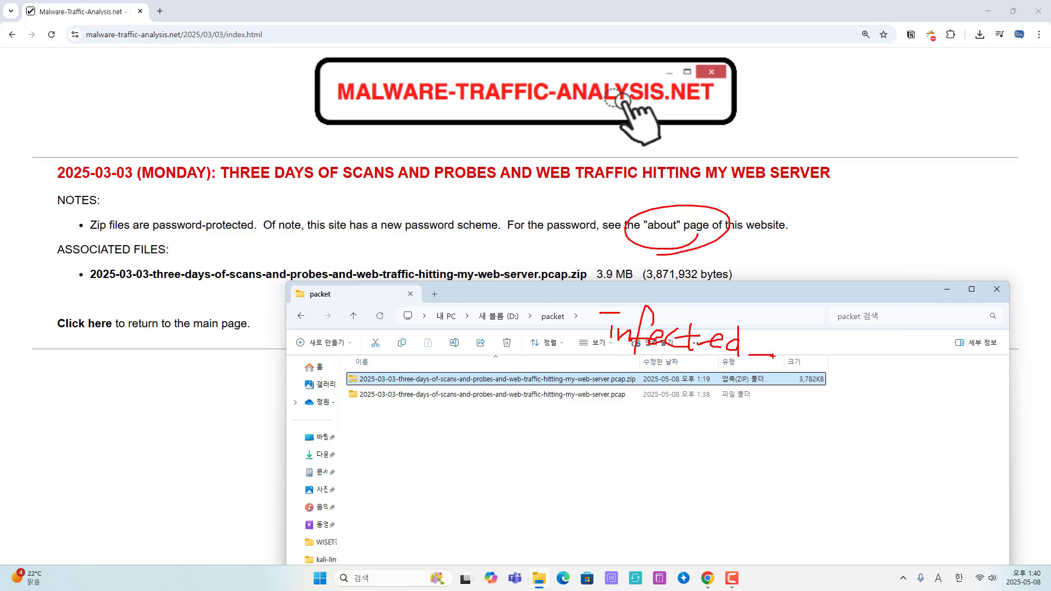
pyautogui.moveTo(89, 282); pyautogui.dragTo(163, 284)
pyautogui.moveTo(775, 332)
pyautogui.mouseDown()
pyautogui.moveTo(804, 350)
pyautogui.moveTo(809, 339)
pyautogui.mouseUp()
pyautogui.moveTo(817, 341); pyautogui.dragTo(836, 351)
pyautogui.moveTo(843, 329)
pyautogui.mouseDown()
pyautogui.moveTo(840, 346)
pyautogui.moveTo(932, 351)
pyautogui.mouseUp()
pyautogui.moveTo(802, 360); pyautogui.dragTo(939, 364)
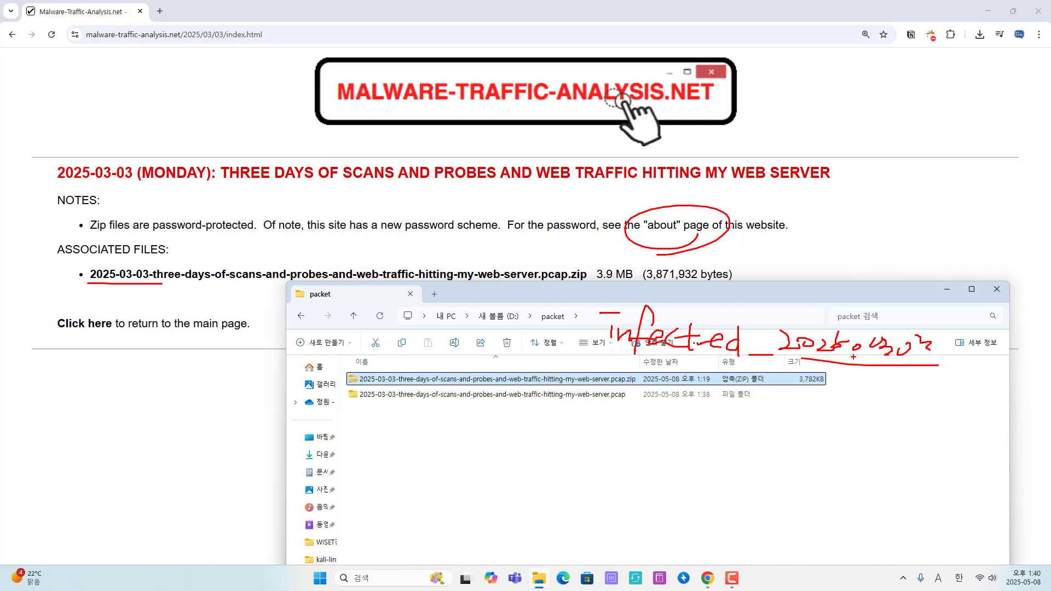
pyautogui.press('Escape')
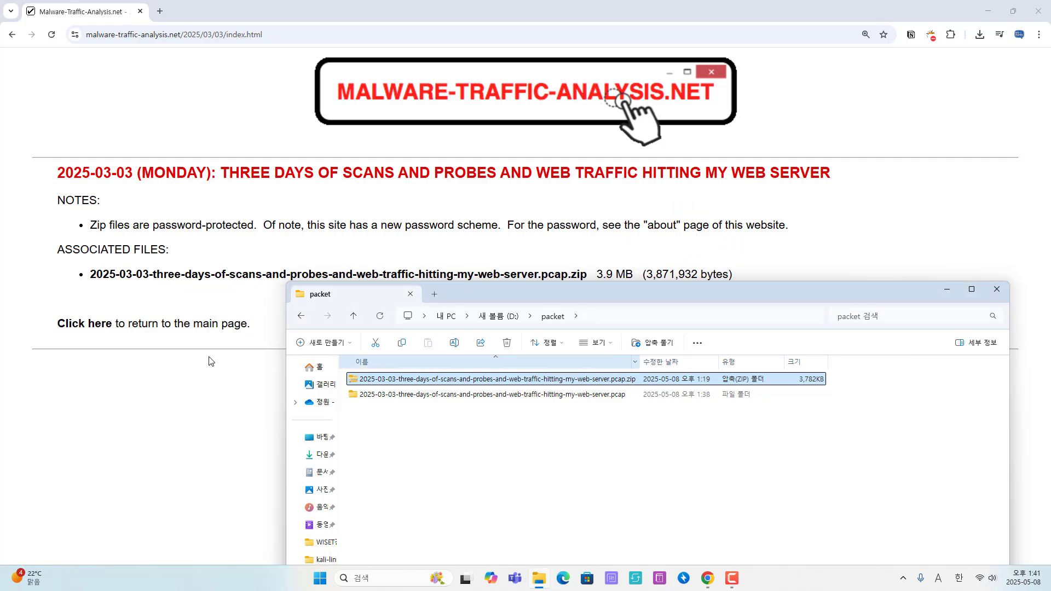
pyautogui.click(145, 300)
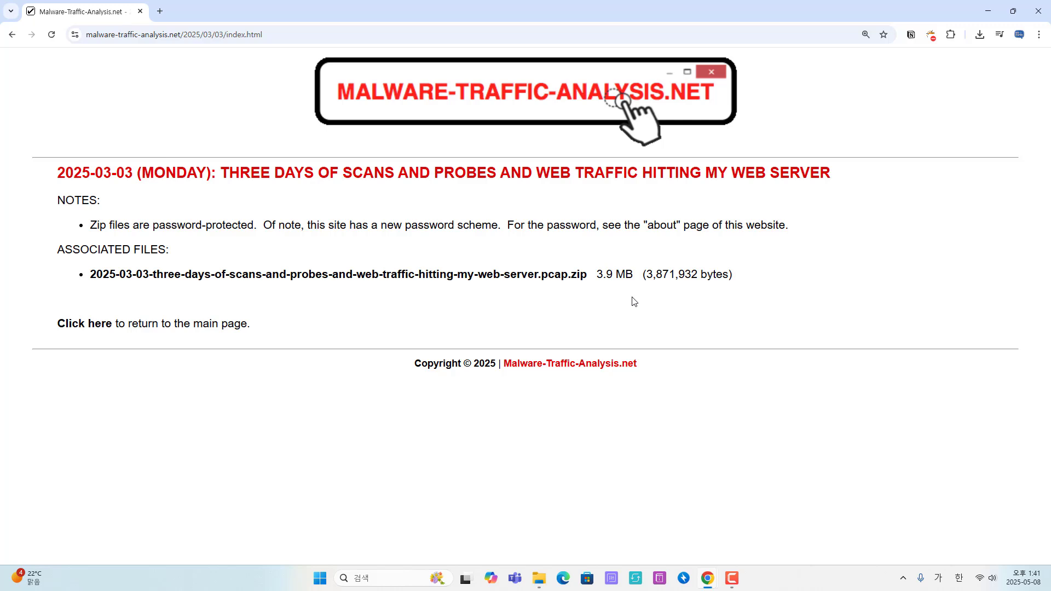
pyautogui.hotkey('alt', 'Tab')
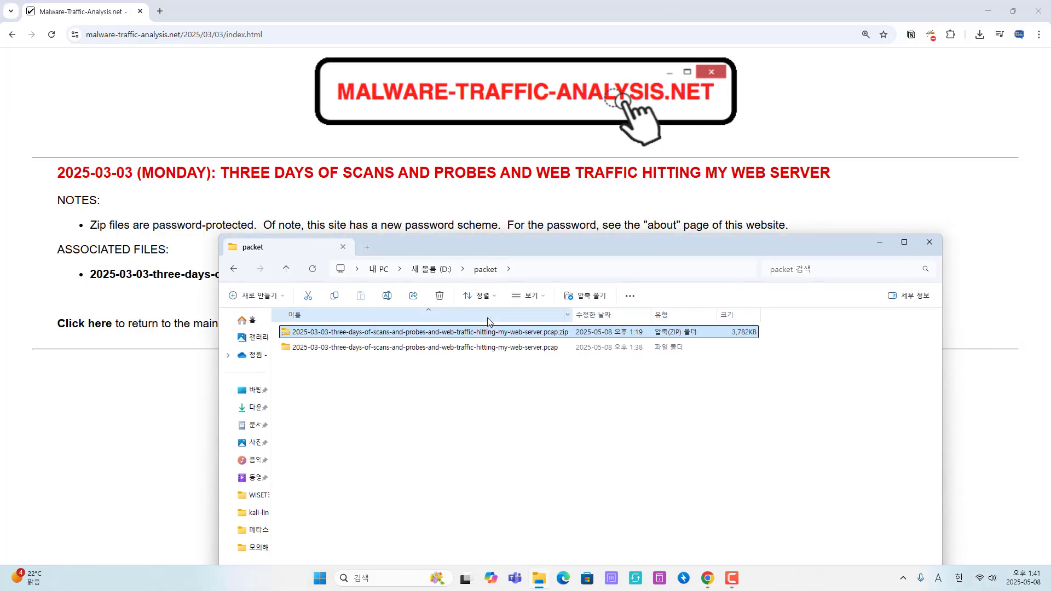
# - Open the extracted 2025-03-03 capture folder and fit the name column to the full file name
pyautogui.doubleClick(477, 351)
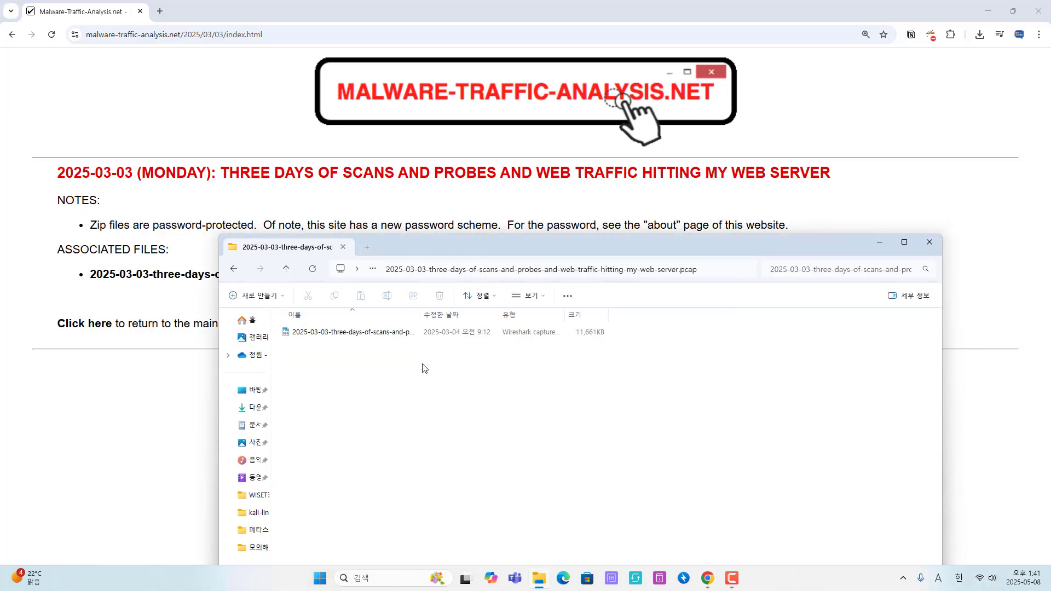
pyautogui.doubleClick(419, 318)
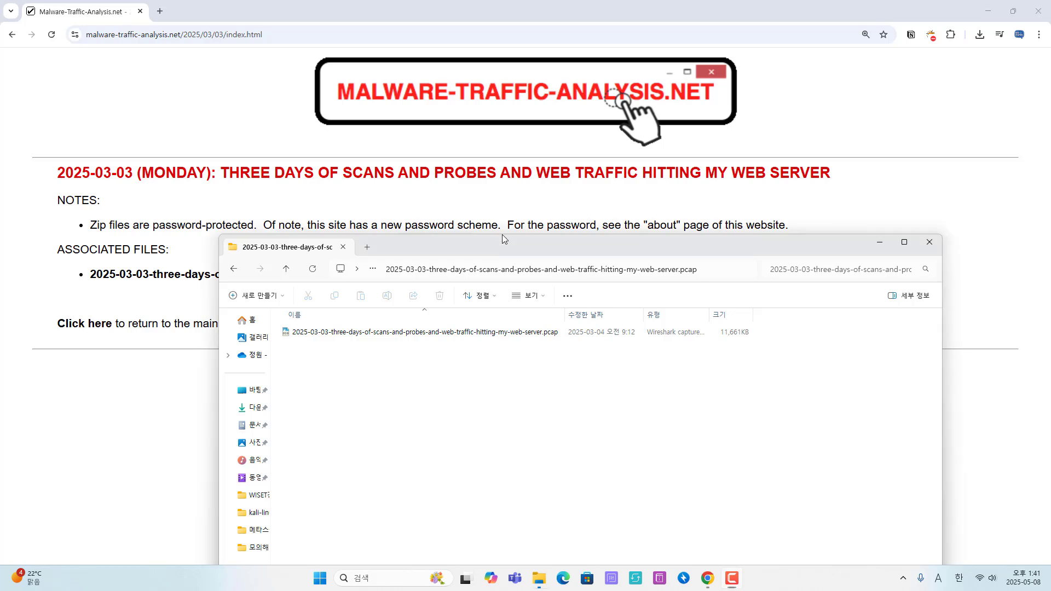
pyautogui.moveTo(502, 236); pyautogui.dragTo(474, 180)
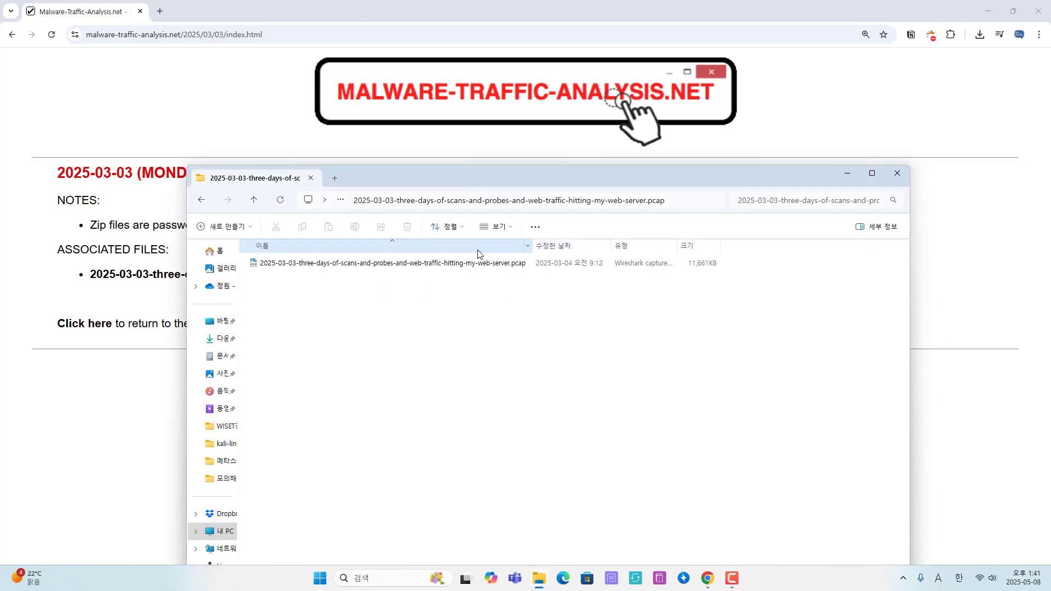
# - Open the capture file 2025-03-03-three-days-of-scans-and-probes-and-web-traffic-hitting-my-web-server.pcap in Wireshark
pyautogui.click(496, 268)
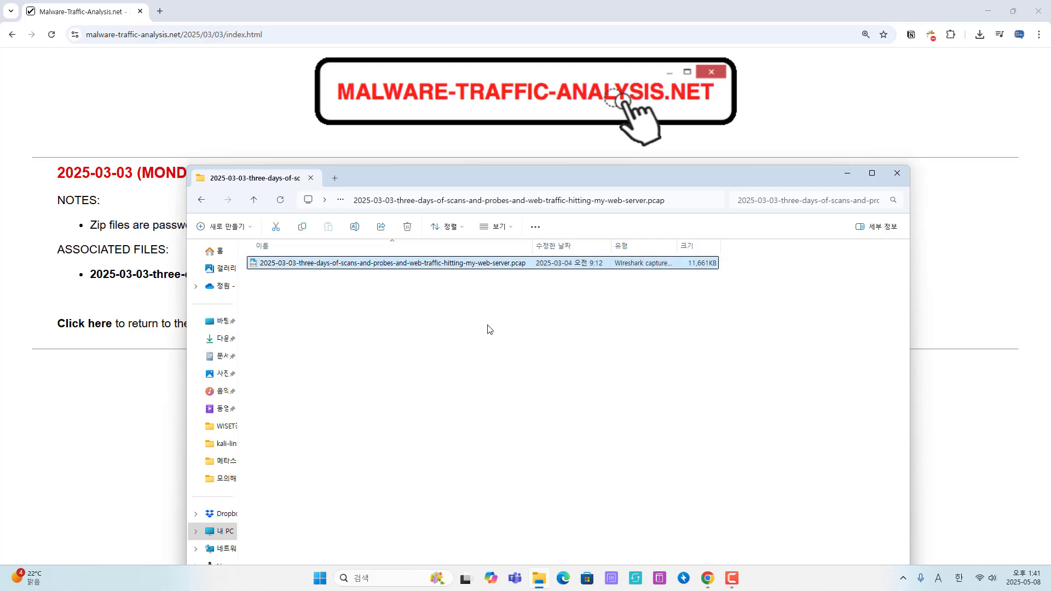
pyautogui.moveTo(722, 266); pyautogui.dragTo(662, 288)
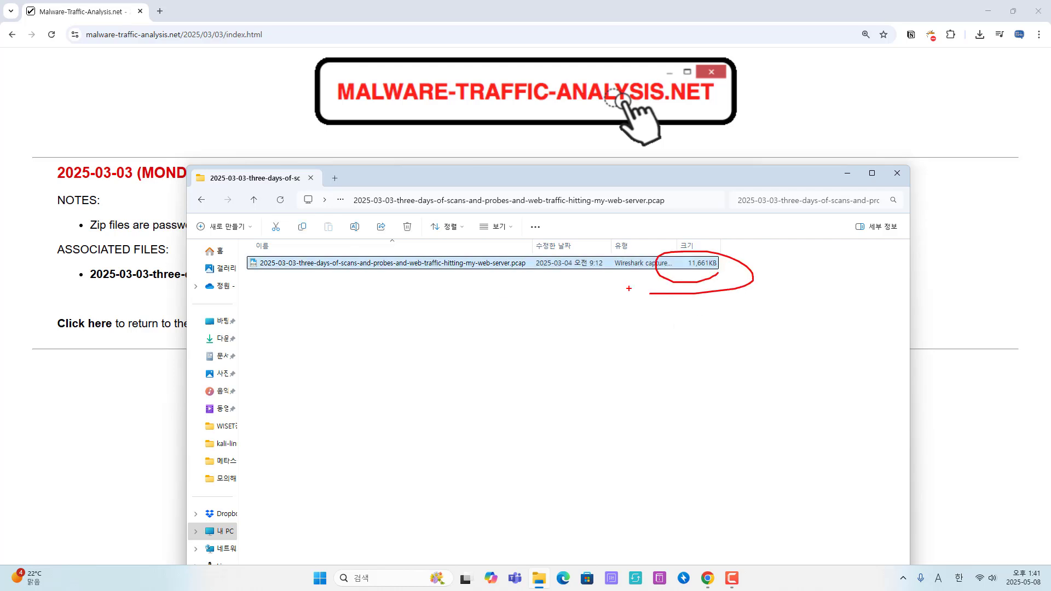
pyautogui.press('Escape')
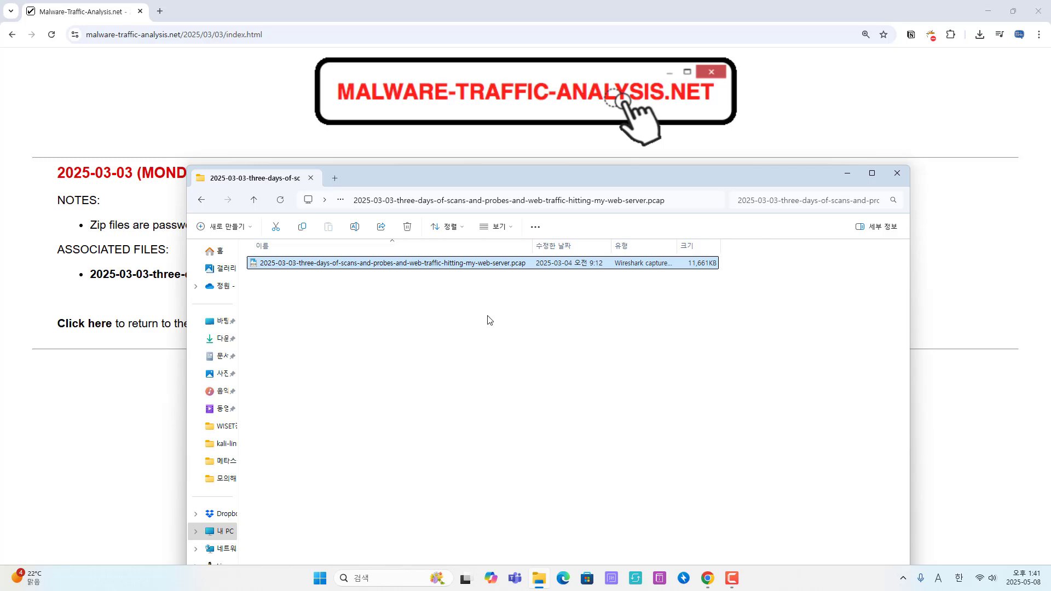
pyautogui.click(432, 316)
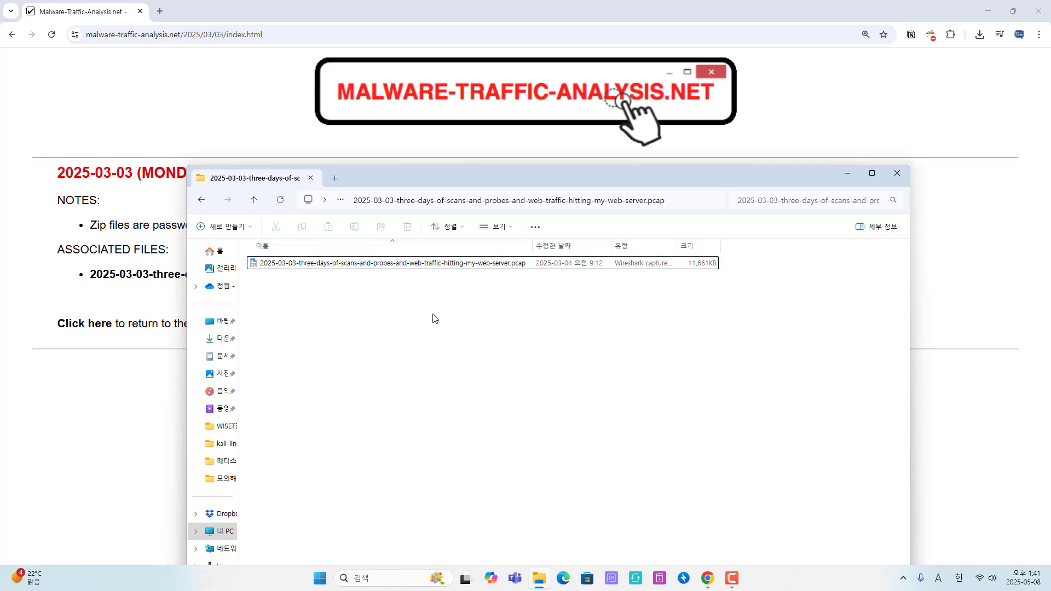
pyautogui.doubleClick(426, 268)
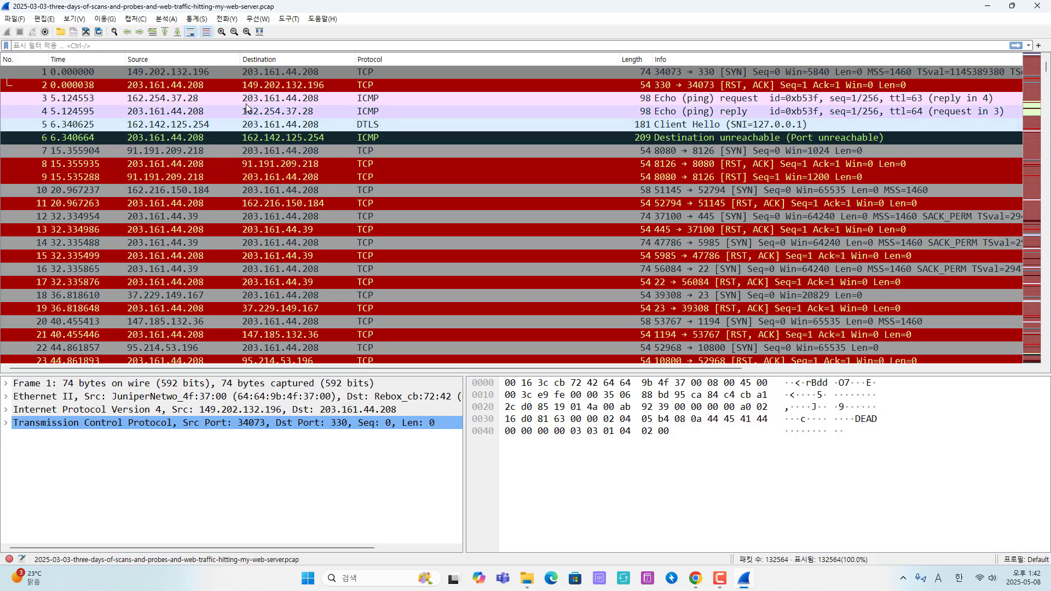
# - Select packet 9 and enlarge the packet text by two zoom levels
pyautogui.click(332, 173)
pyautogui.hotkey('ctrl', '+')
pyautogui.hotkey('ctrl', '+')
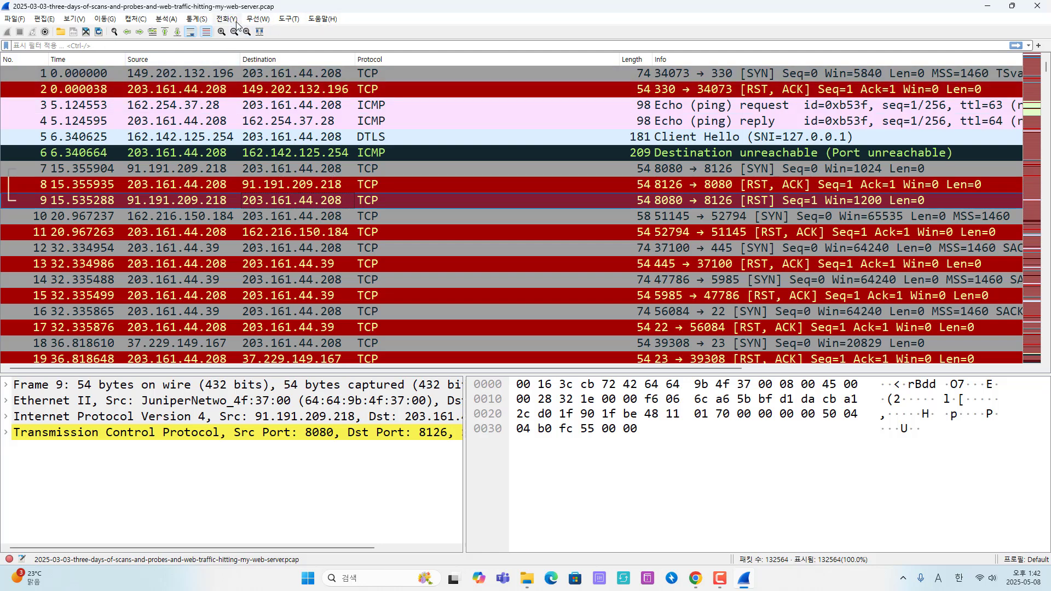
pyautogui.click(197, 18)
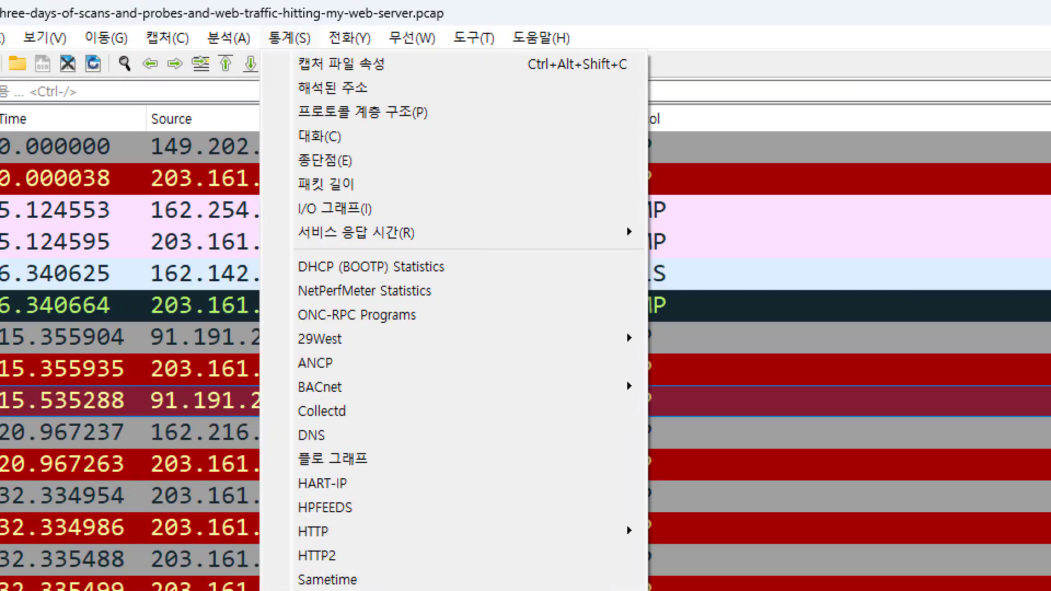
pyautogui.moveTo(322, 42)
pyautogui.mouseDown()
pyautogui.moveTo(258, 17)
pyautogui.moveTo(298, 70)
pyautogui.mouseUp()
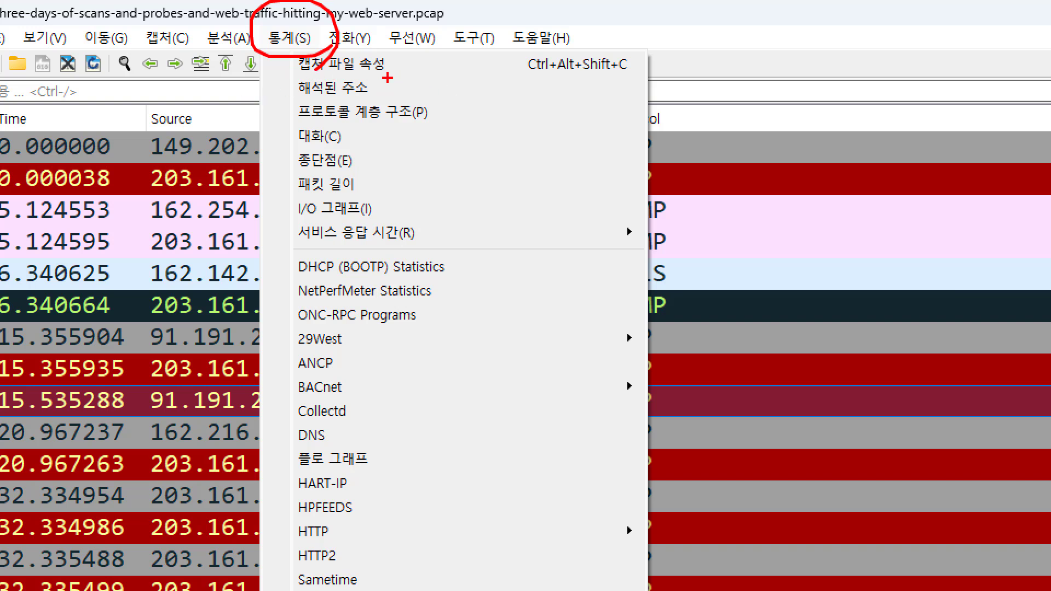
pyautogui.moveTo(398, 69); pyautogui.dragTo(414, 62)
pyautogui.moveTo(435, 114); pyautogui.dragTo(449, 103)
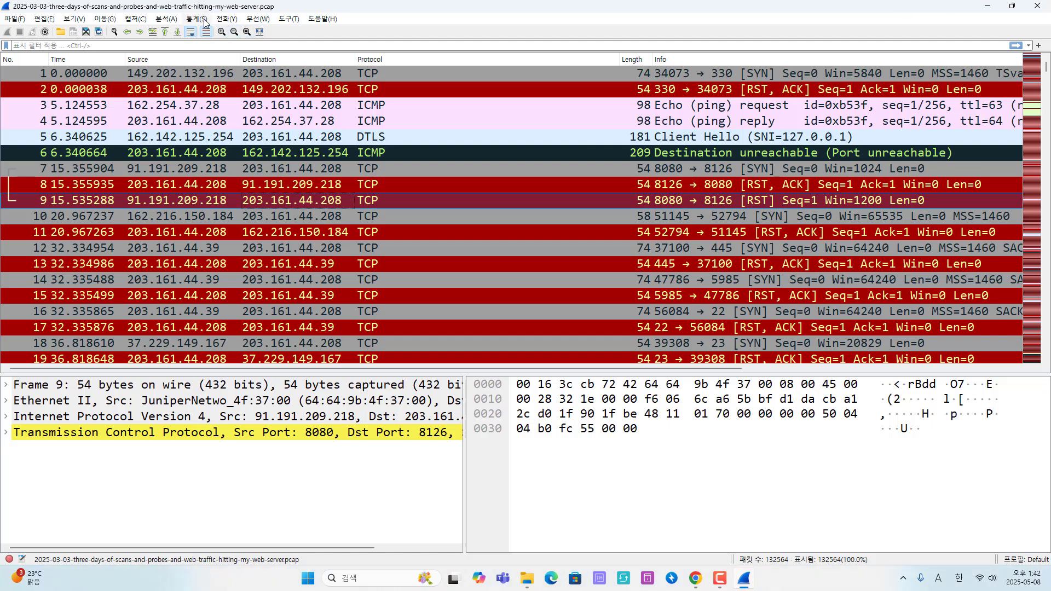
# - Examine the first and last packet times, elapsed time and captured packet count in the capture file properties
pyautogui.click(306, 45)
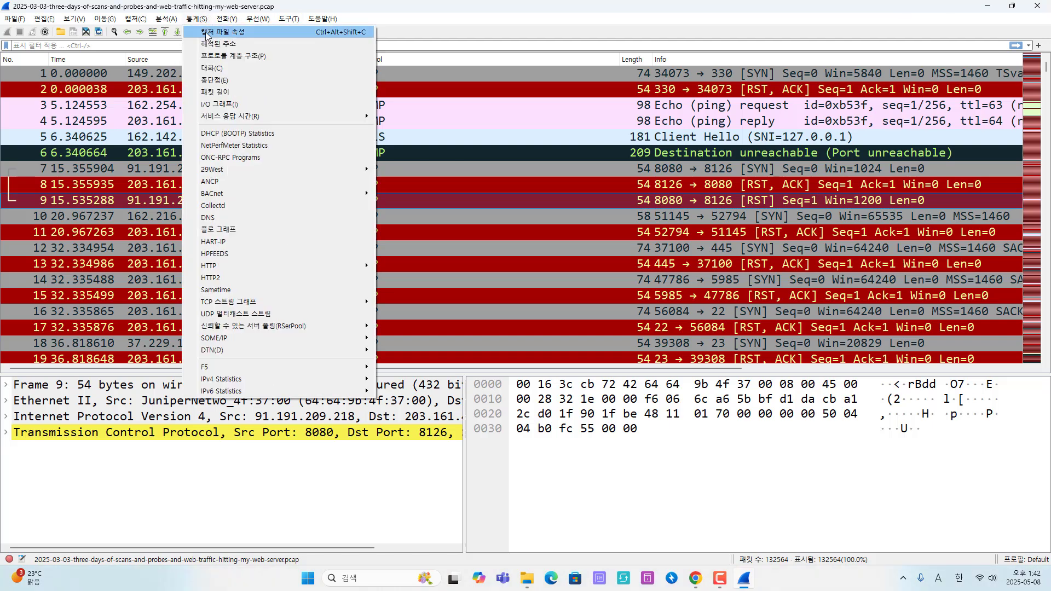
pyautogui.click(223, 31)
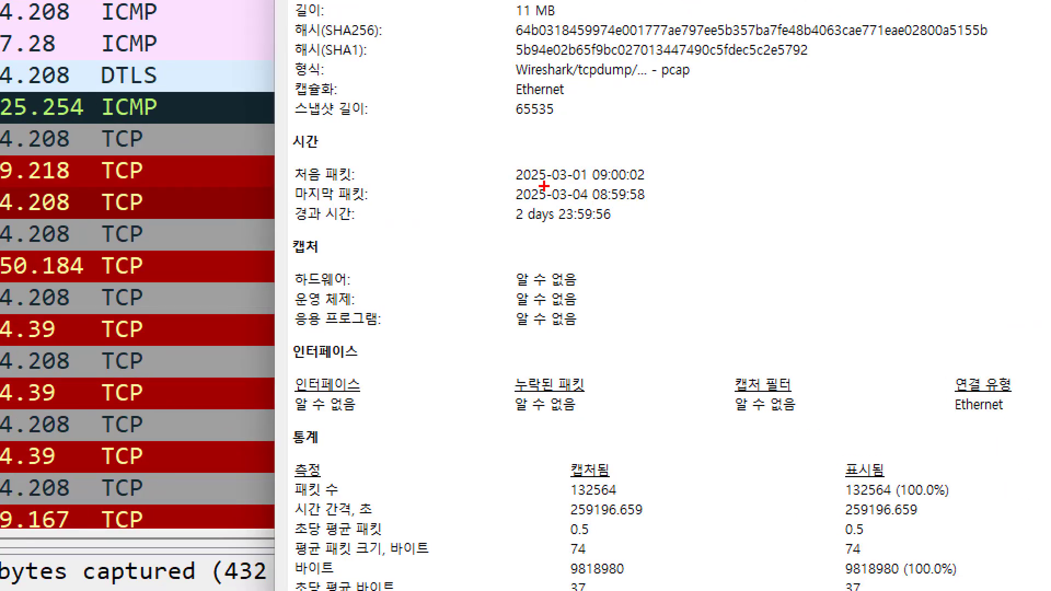
pyautogui.moveTo(544, 186)
pyautogui.mouseDown()
pyautogui.moveTo(578, 187)
pyautogui.moveTo(596, 207)
pyautogui.mouseUp()
pyautogui.moveTo(674, 167); pyautogui.dragTo(685, 237)
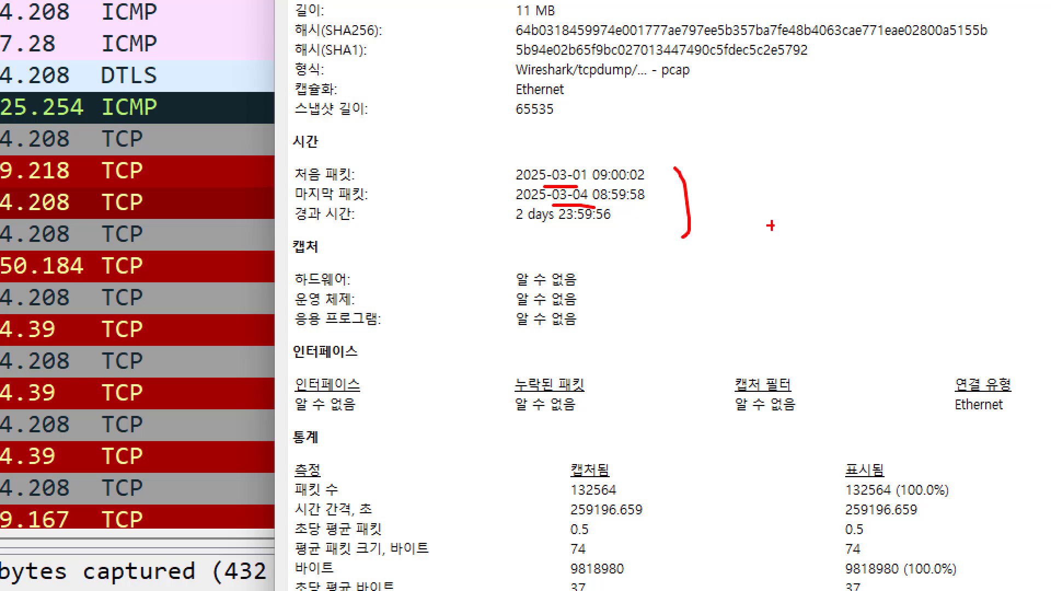
pyautogui.moveTo(799, 176); pyautogui.dragTo(831, 230)
pyautogui.moveTo(854, 202); pyautogui.dragTo(916, 235)
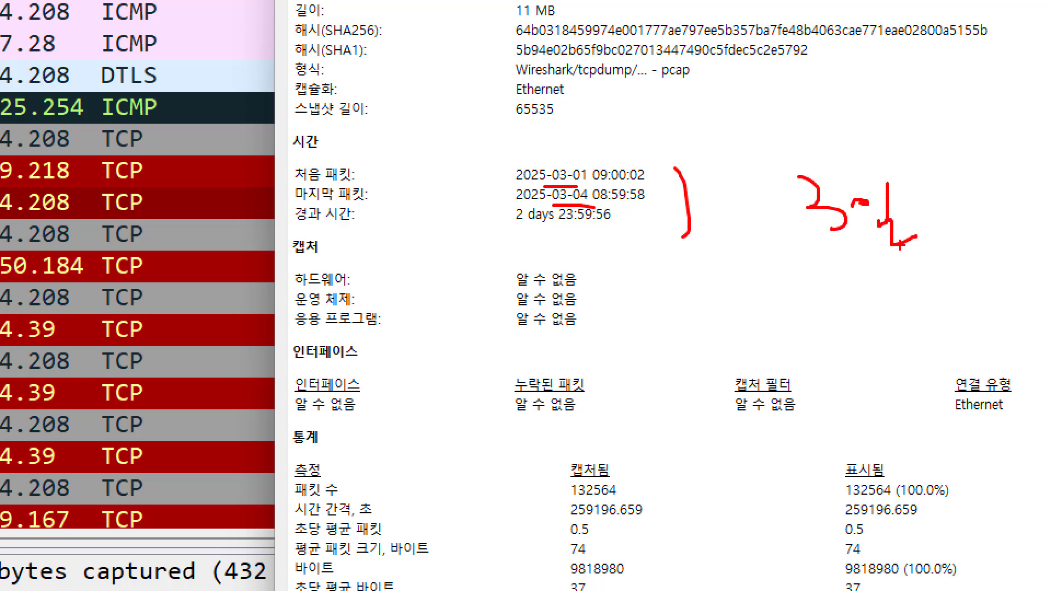
pyautogui.moveTo(772, 266)
pyautogui.mouseDown()
pyautogui.moveTo(933, 209)
pyautogui.moveTo(766, 237)
pyautogui.mouseUp()
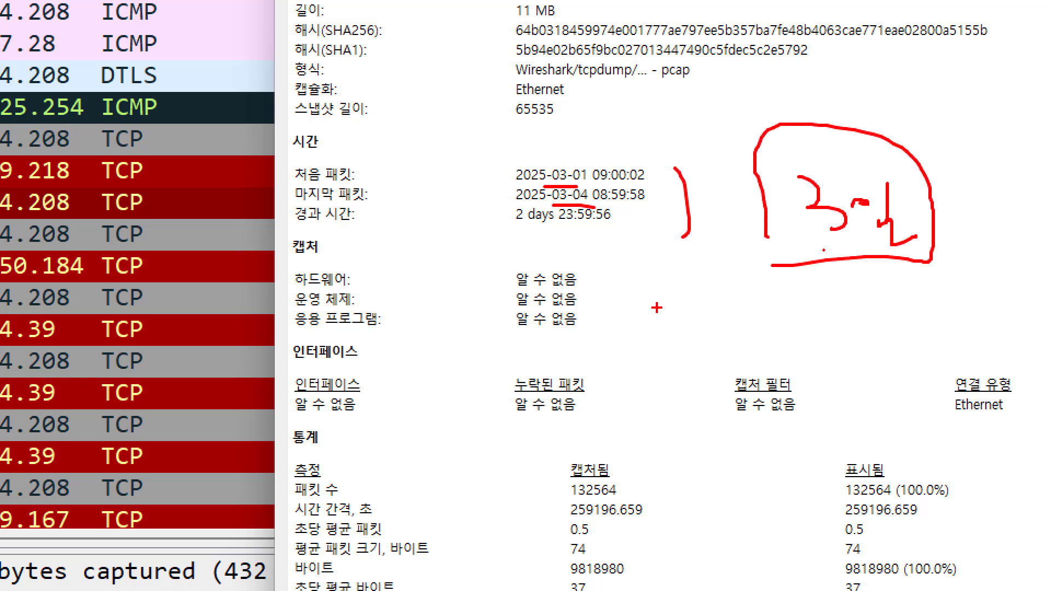
pyautogui.moveTo(540, 232); pyautogui.dragTo(621, 236)
pyautogui.moveTo(625, 498); pyautogui.dragTo(669, 465)
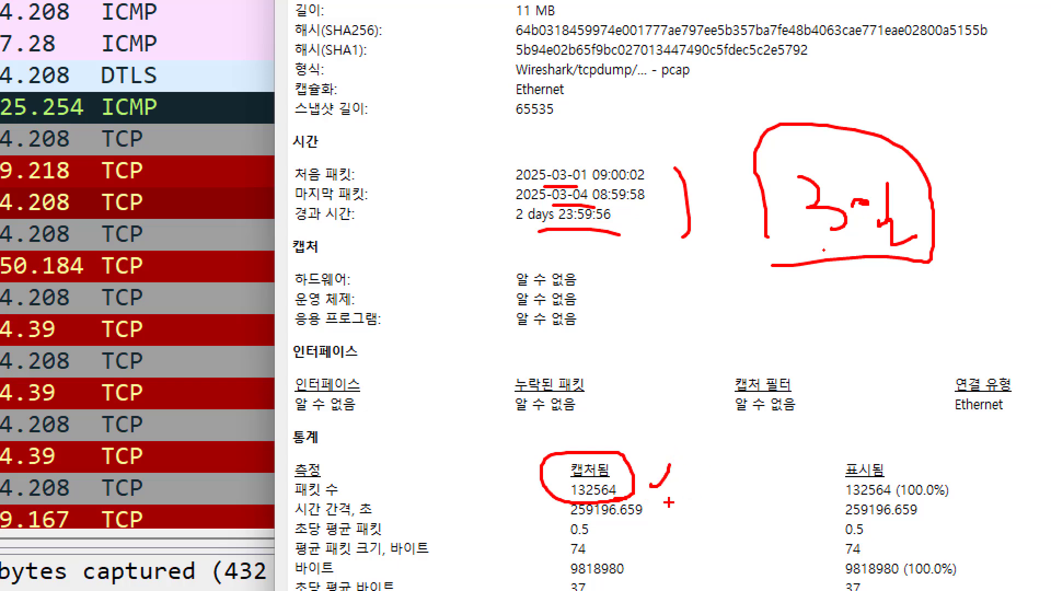
pyautogui.press('Escape')
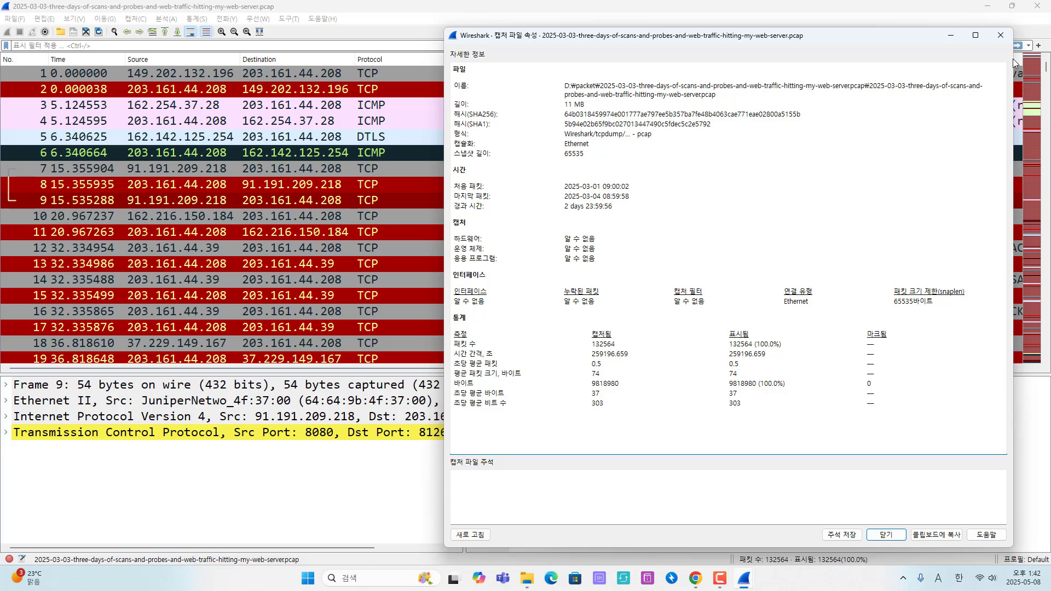
pyautogui.click(1000, 36)
# - Open the protocol hierarchy statistics for the capture, then reposition and enlarge their window to show all columns
pyautogui.click(195, 19)
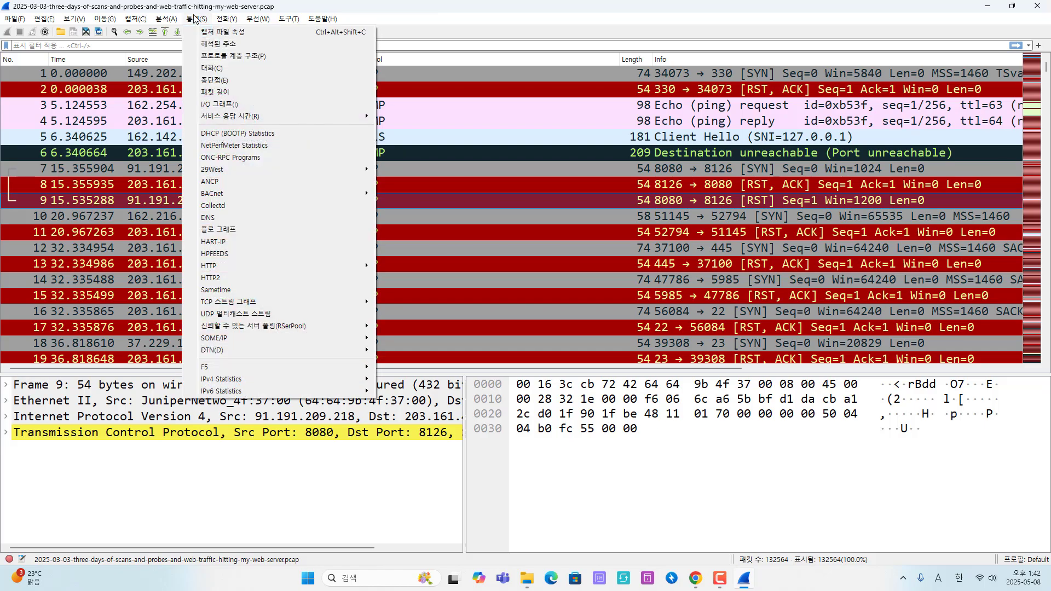
pyautogui.hotkey('ctrl', '1')
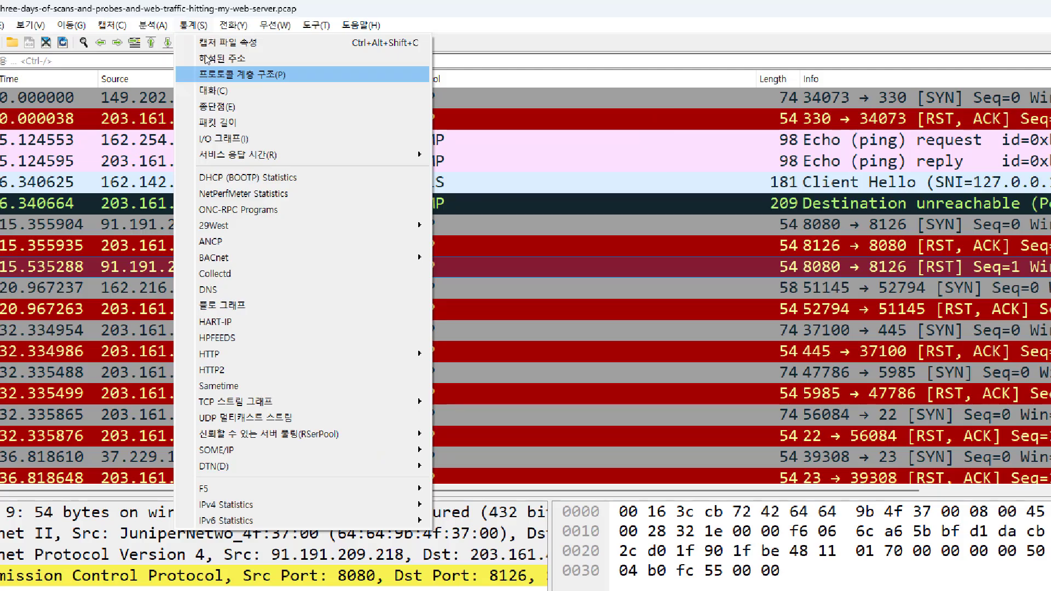
pyautogui.click(190, 5)
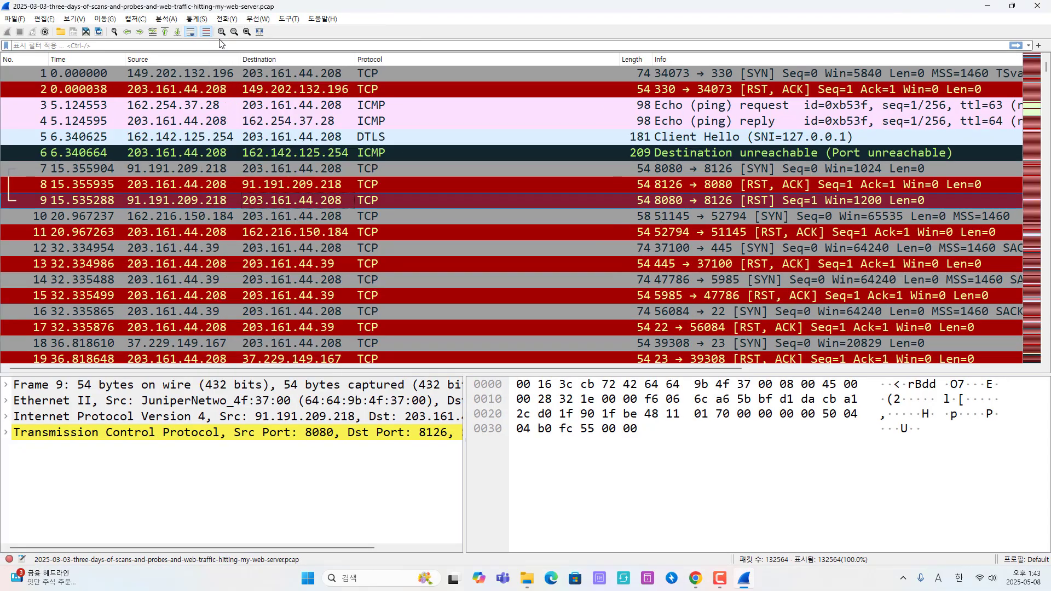
pyautogui.click(190, 4)
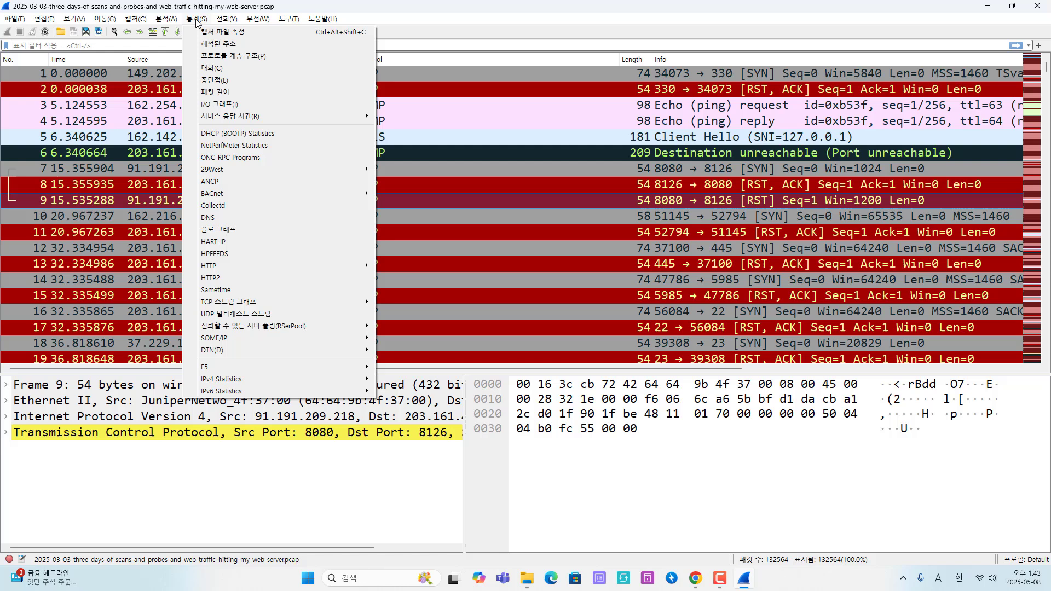
pyautogui.click(217, 57)
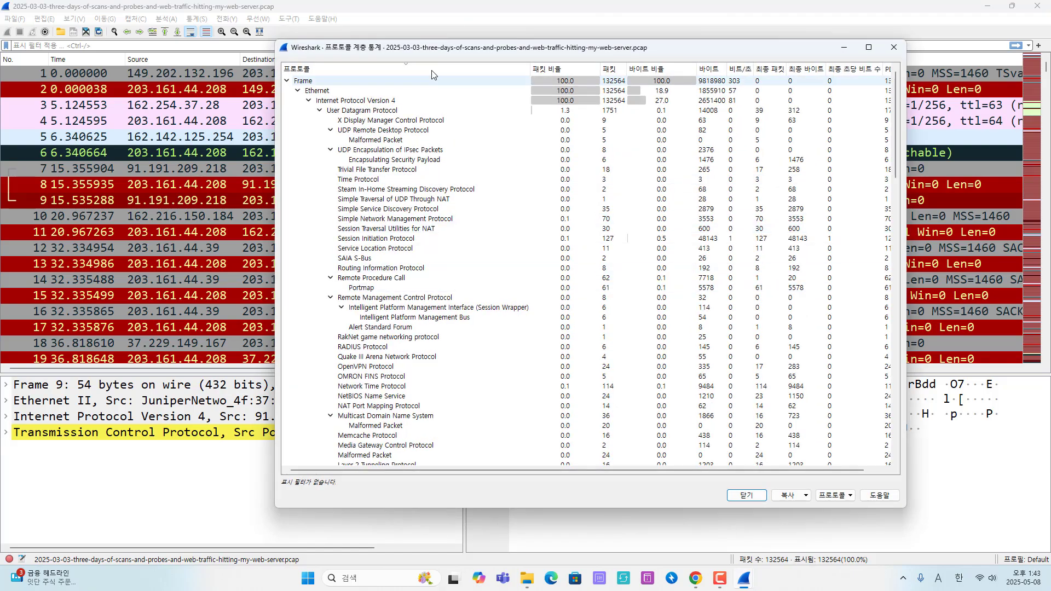
pyautogui.moveTo(794, 55); pyautogui.dragTo(733, 12)
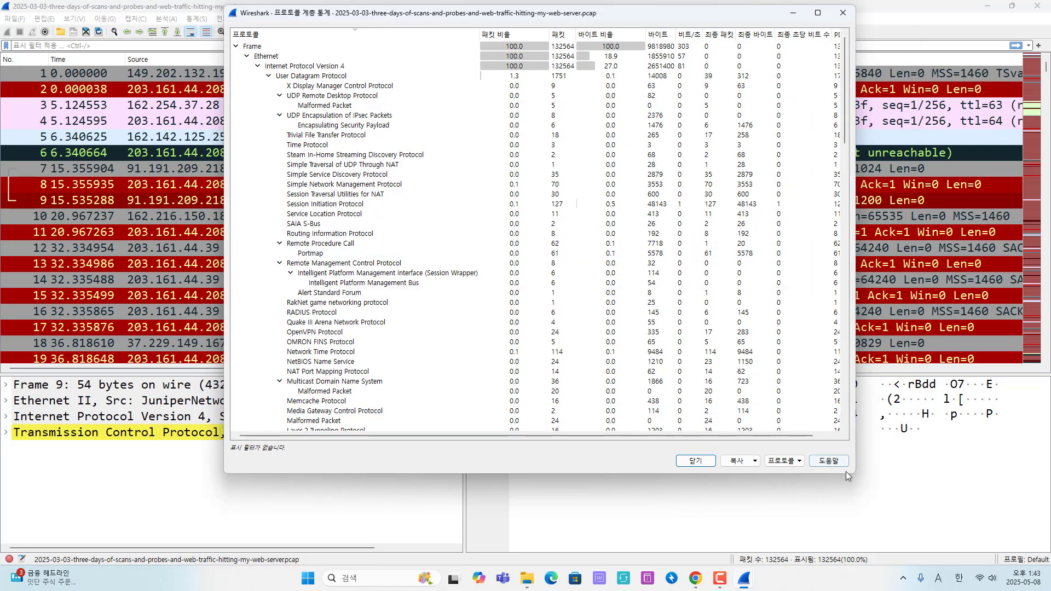
pyautogui.moveTo(855, 474); pyautogui.dragTo(931, 508)
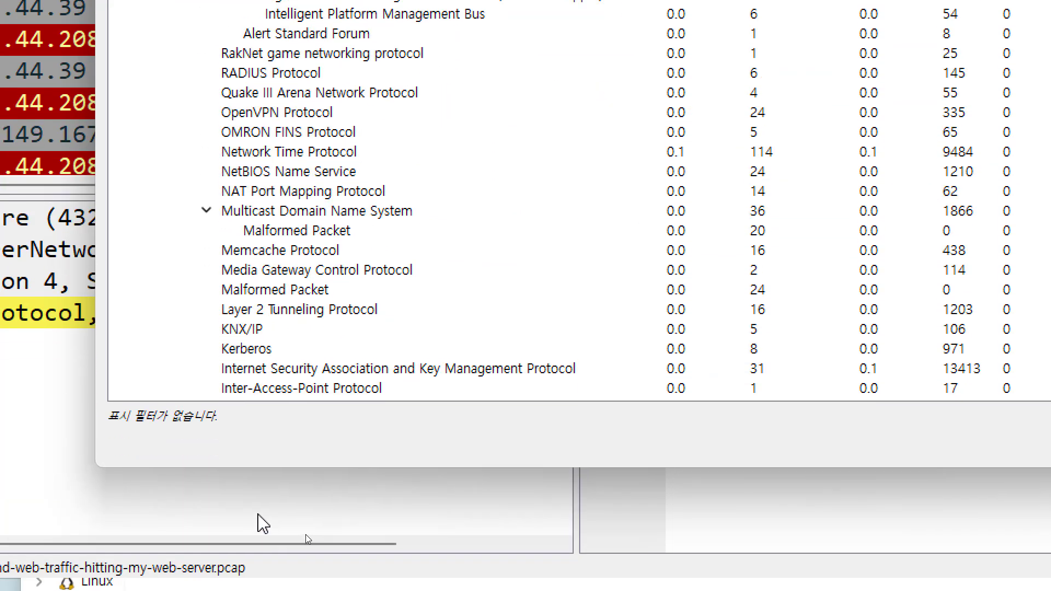
# - Examine the protocols listed under User Datagram Protocol in the hierarchy, continuing to the Transmission Control Protocol entries
pyautogui.scroll(-3, 294, 440)
pyautogui.scroll(-3, 298, 189)
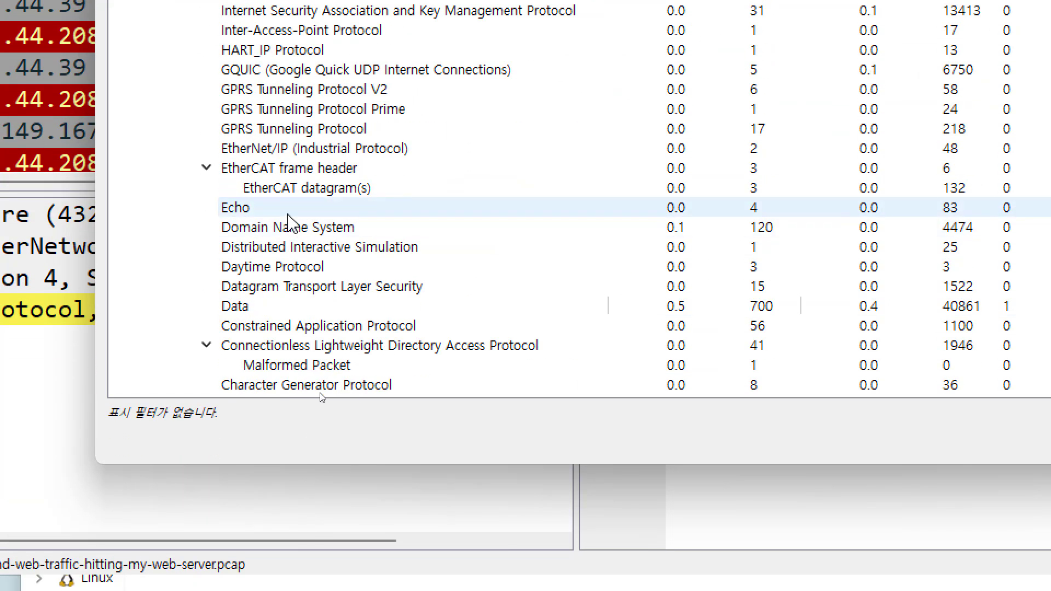
pyautogui.scroll(-4, 294, 232)
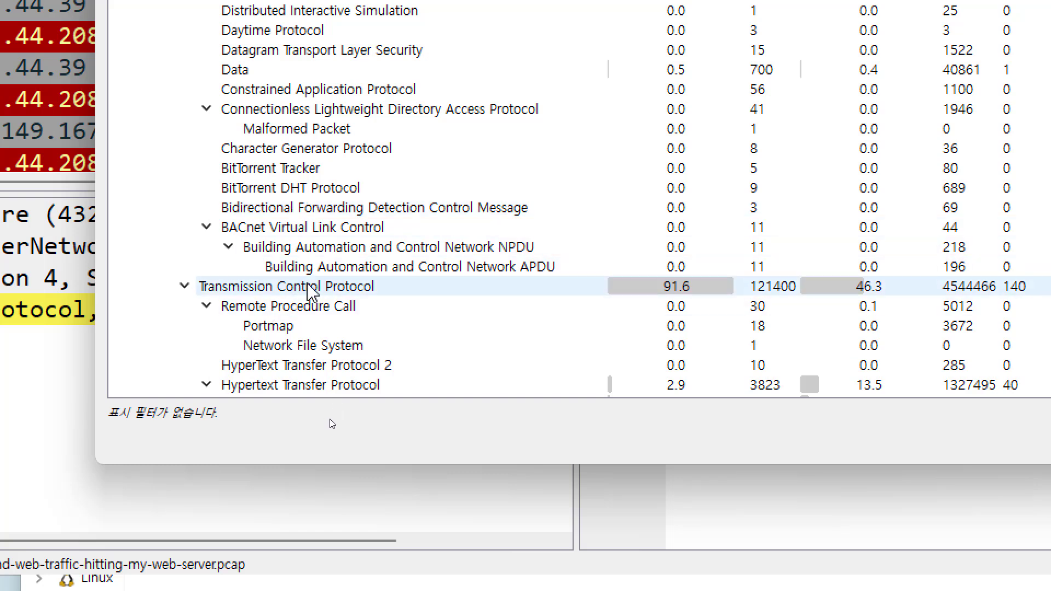
pyautogui.scroll(8, 313, 270)
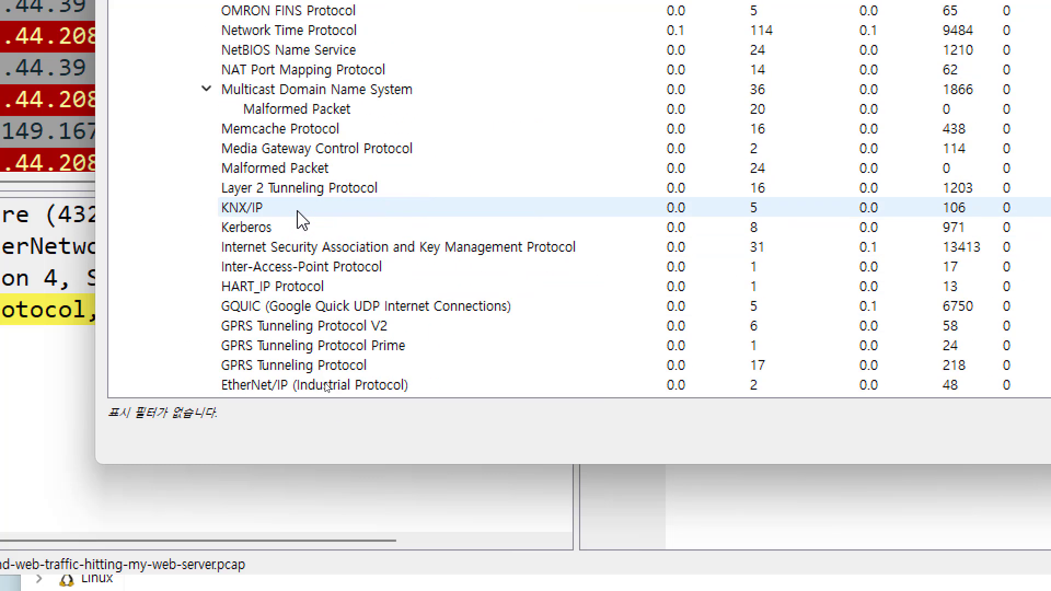
pyautogui.scroll(2, 449, 215)
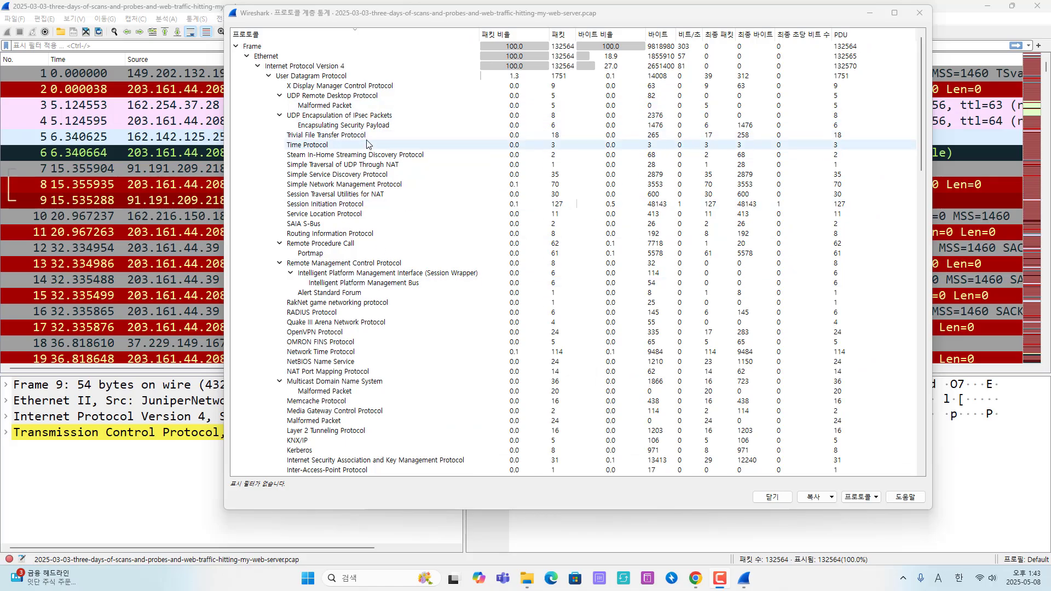
pyautogui.scroll(-6, 366, 212)
pyautogui.scroll(9, 365, 211)
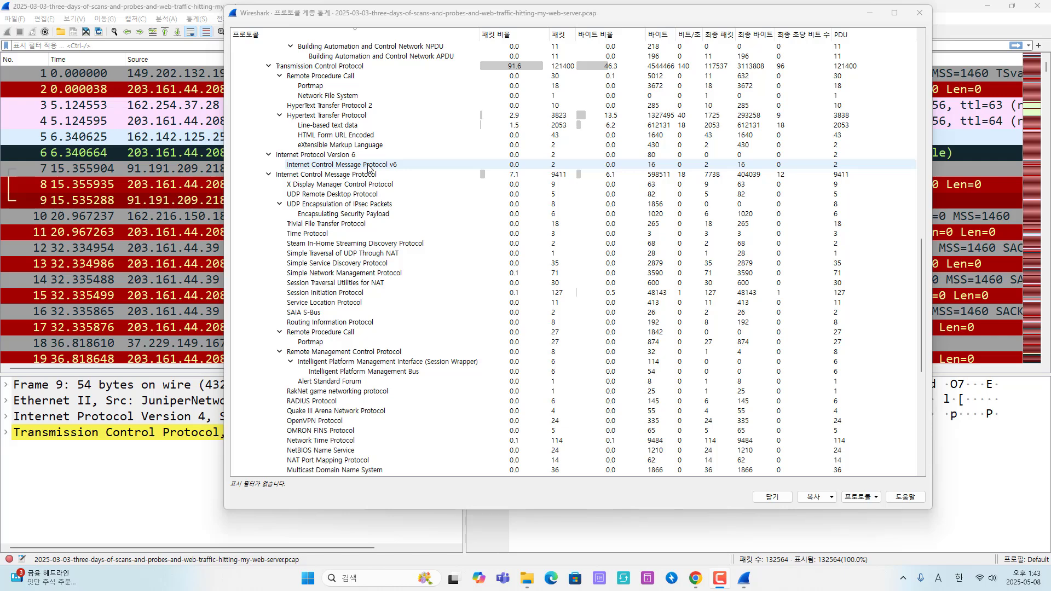
# - Select the Internet Control Message Protocol entry and check the protocols nested beneath it
pyautogui.click(344, 175)
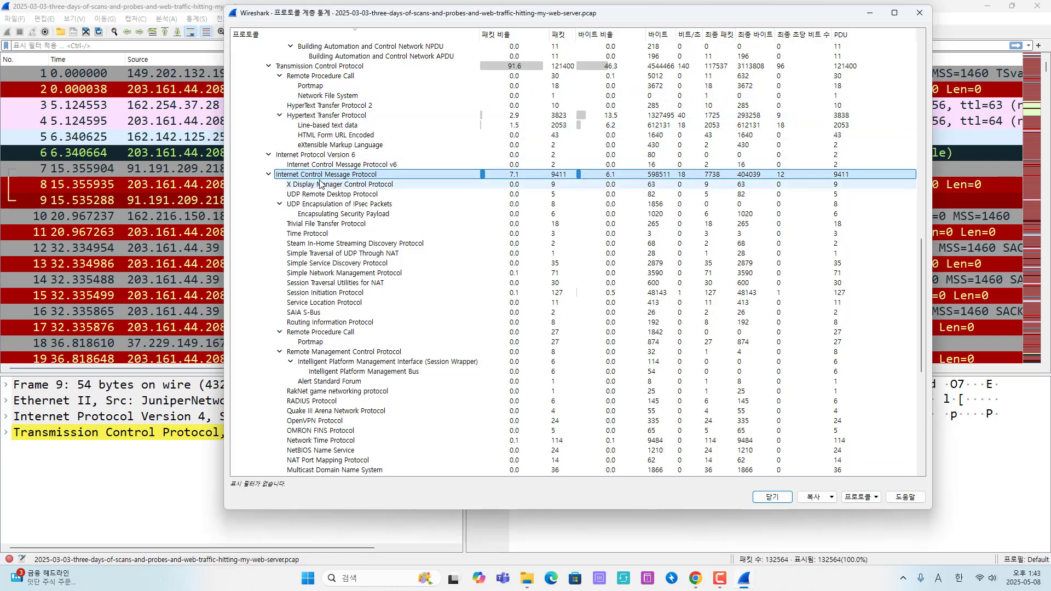
pyautogui.scroll(-3, 320, 184)
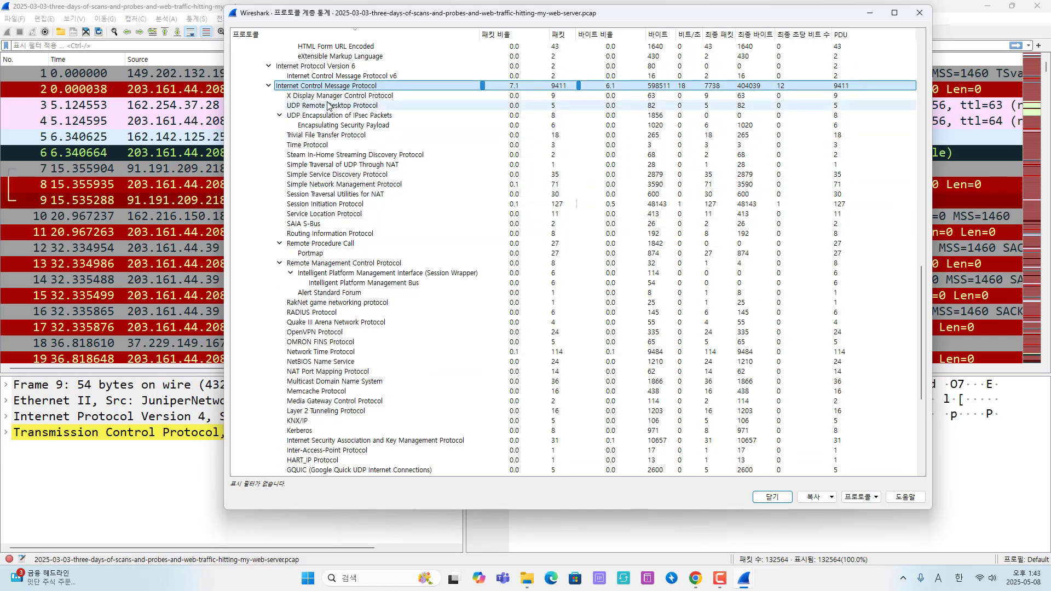
pyautogui.scroll(2, 354, 126)
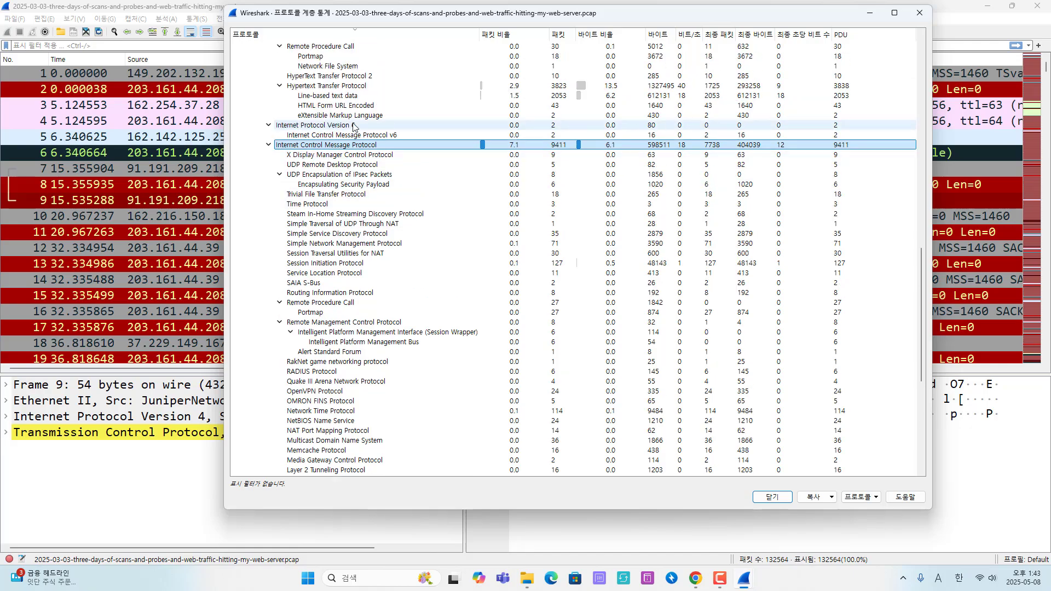
# - Select the Transmission Control Protocol entry and examine its Hypertext Transfer Protocol sub-entries, including line-based text, HTML form and XML data
pyautogui.scroll(3, 354, 126)
pyautogui.click(354, 128)
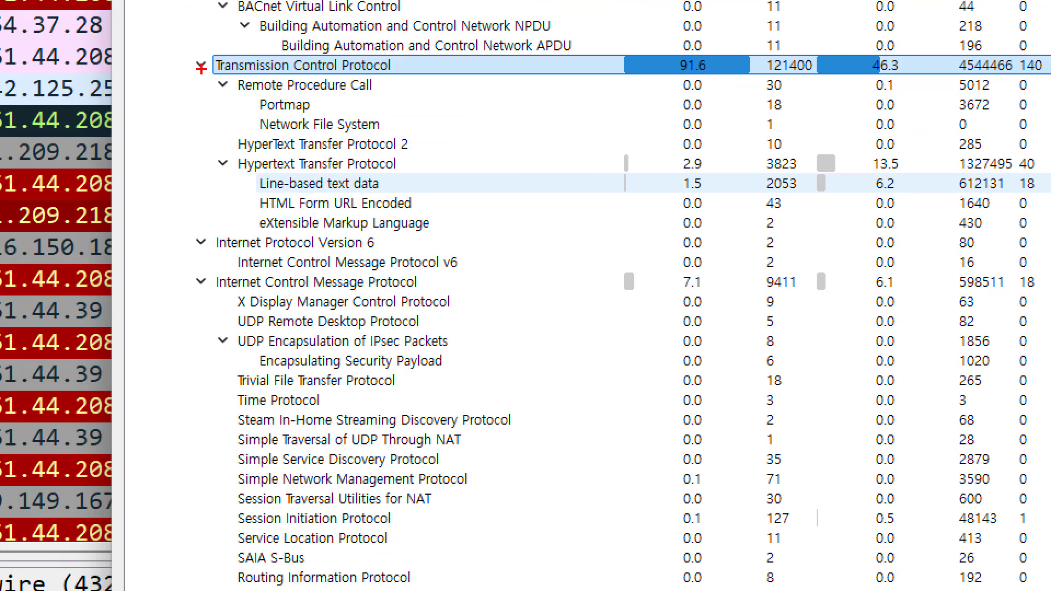
pyautogui.moveTo(268, 130); pyautogui.dragTo(366, 130)
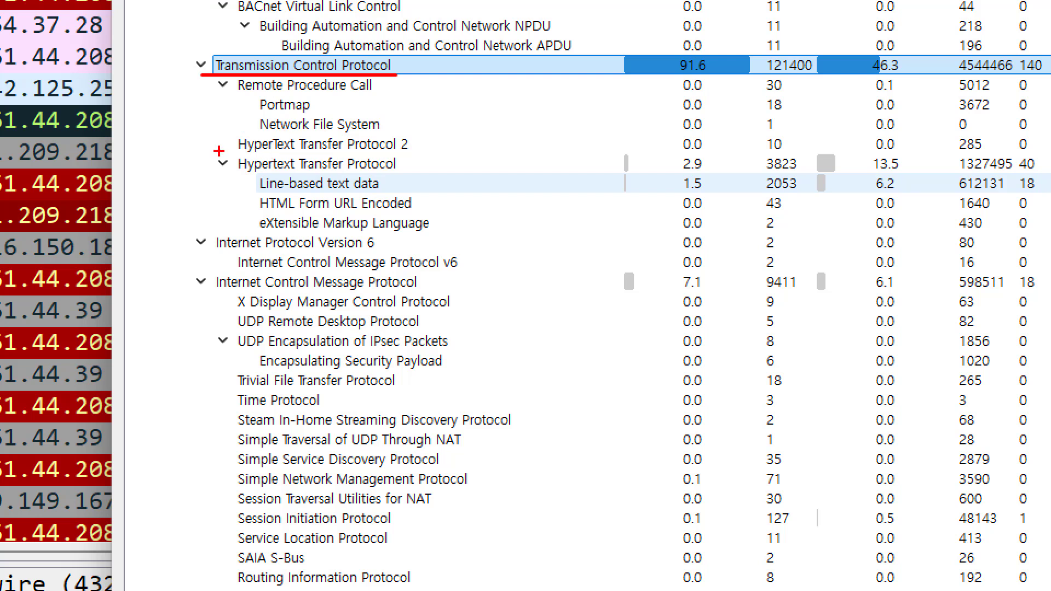
pyautogui.moveTo(219, 150)
pyautogui.mouseDown()
pyautogui.moveTo(399, 235)
pyautogui.moveTo(930, 238)
pyautogui.mouseUp()
pyautogui.moveTo(253, 186)
pyautogui.mouseDown()
pyautogui.moveTo(410, 195)
pyautogui.moveTo(431, 186)
pyautogui.mouseUp()
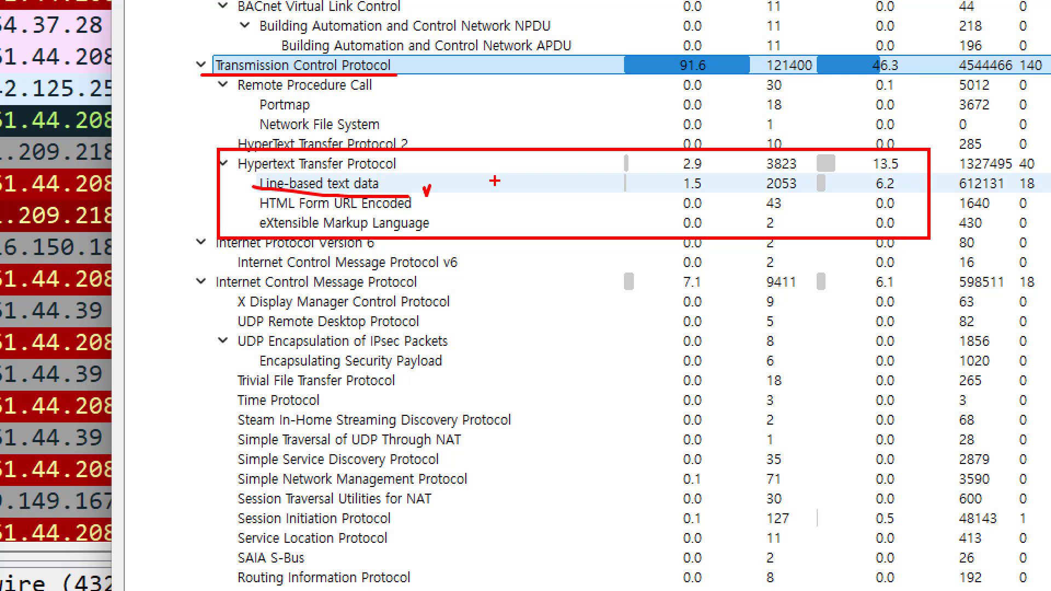
pyautogui.moveTo(459, 191); pyautogui.dragTo(480, 179)
pyautogui.moveTo(260, 211); pyautogui.dragTo(463, 213)
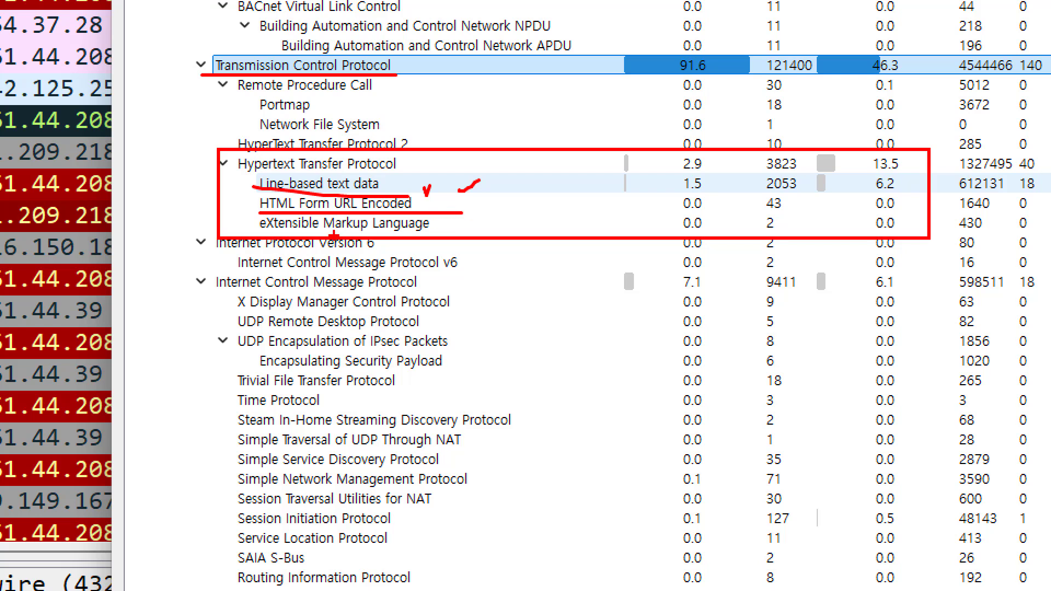
pyautogui.moveTo(463, 225); pyautogui.dragTo(498, 216)
pyautogui.moveTo(509, 304)
pyautogui.mouseDown()
pyautogui.moveTo(528, 394)
pyautogui.moveTo(469, 561)
pyautogui.mouseUp()
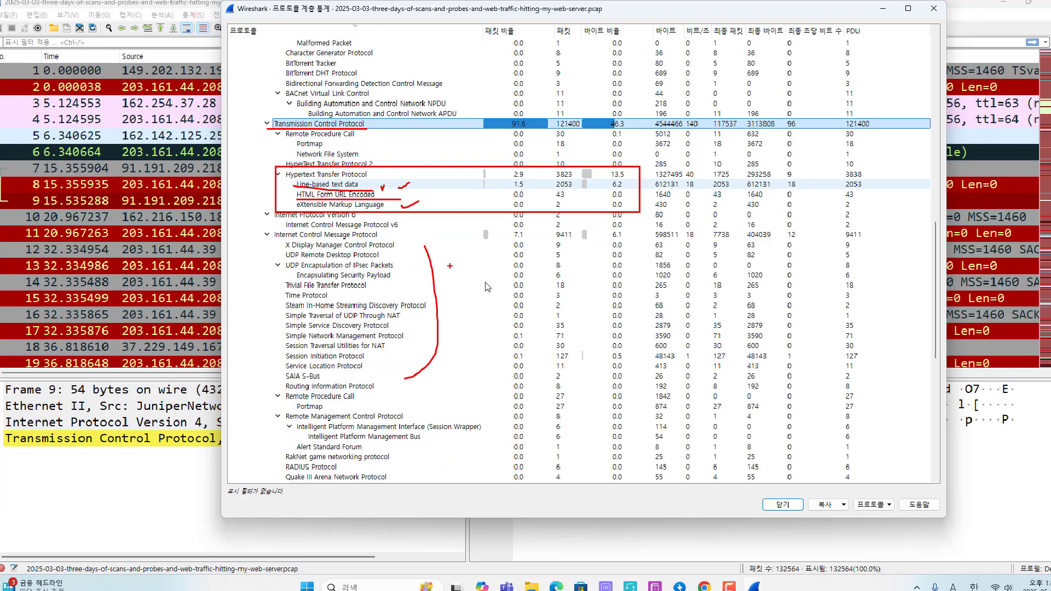
# - Review the hierarchy to its final entries, then select Internet Control Message Protocol and examine its packet share
pyautogui.scroll(-10, 630, 340)
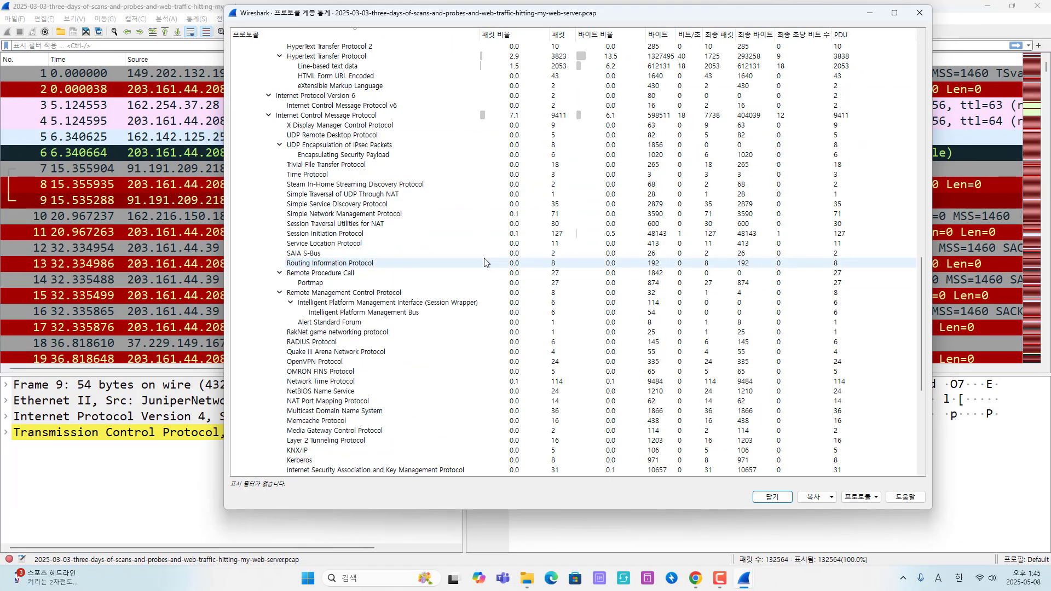
pyautogui.scroll(-3, 484, 263)
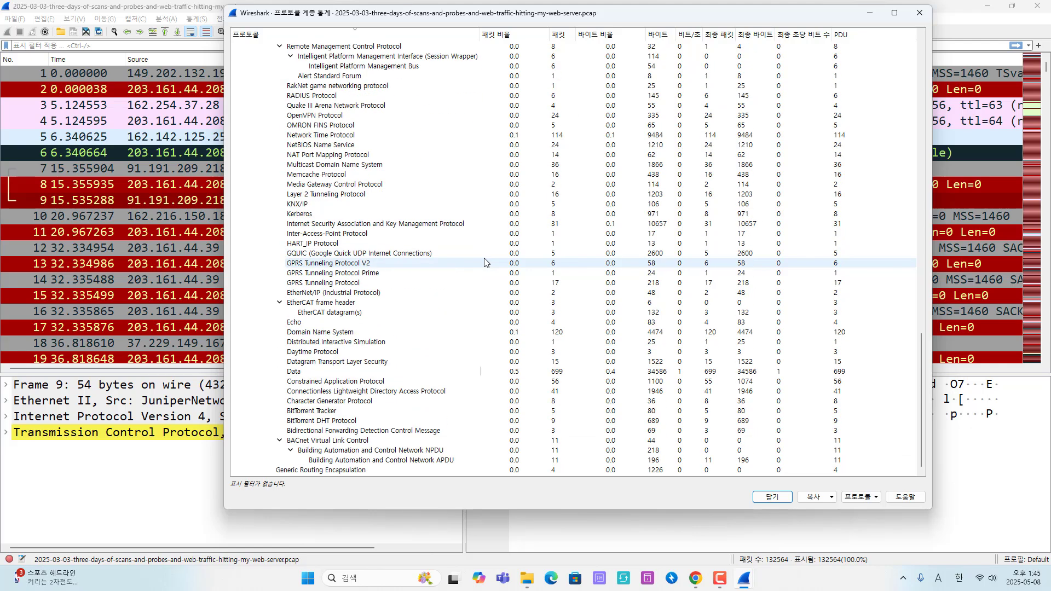
pyautogui.scroll(12, 484, 263)
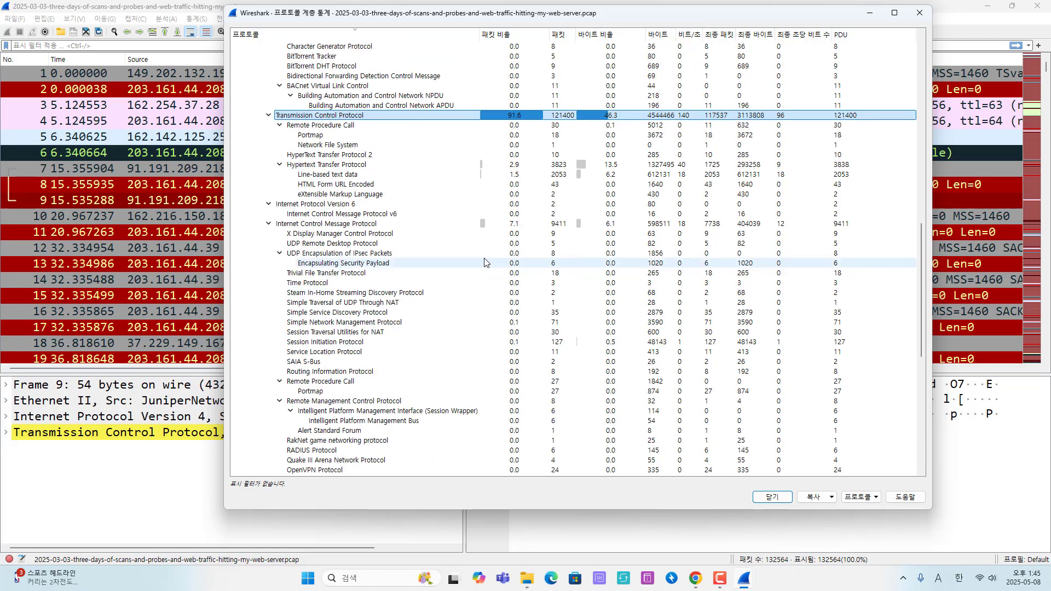
pyautogui.click(427, 225)
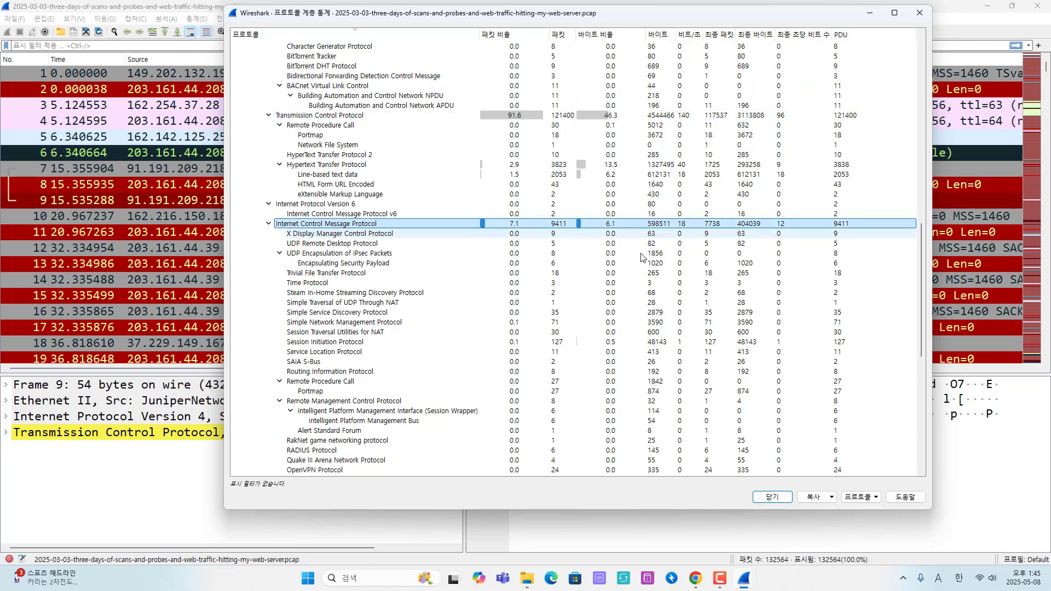
pyautogui.moveTo(253, 214)
pyautogui.mouseDown()
pyautogui.moveTo(476, 231)
pyautogui.moveTo(575, 191)
pyautogui.mouseUp()
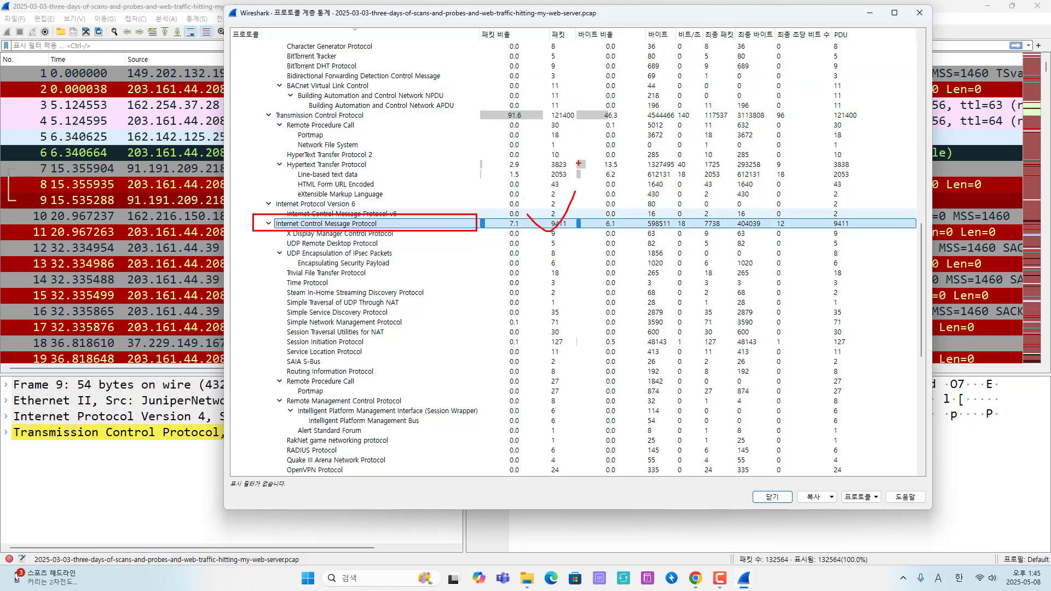
pyautogui.press('Escape')
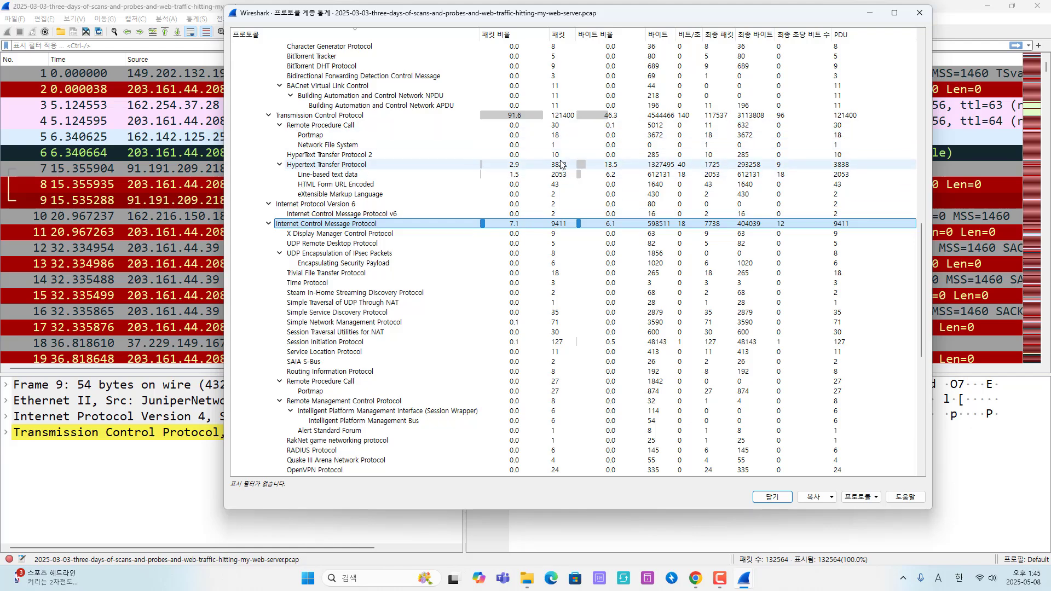
# - Compare the hierarchy's UDP, TCP and ICMP branches again, starting from the top-level Frame entry
pyautogui.scroll(20, 553, 153)
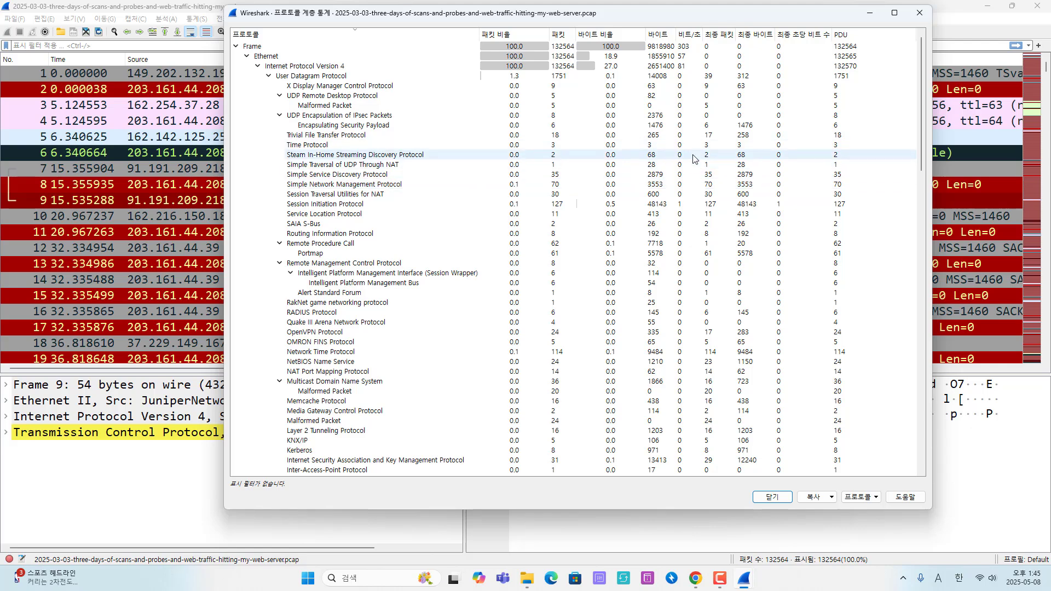
pyautogui.scroll(-14, 692, 158)
pyautogui.scroll(-8, 693, 159)
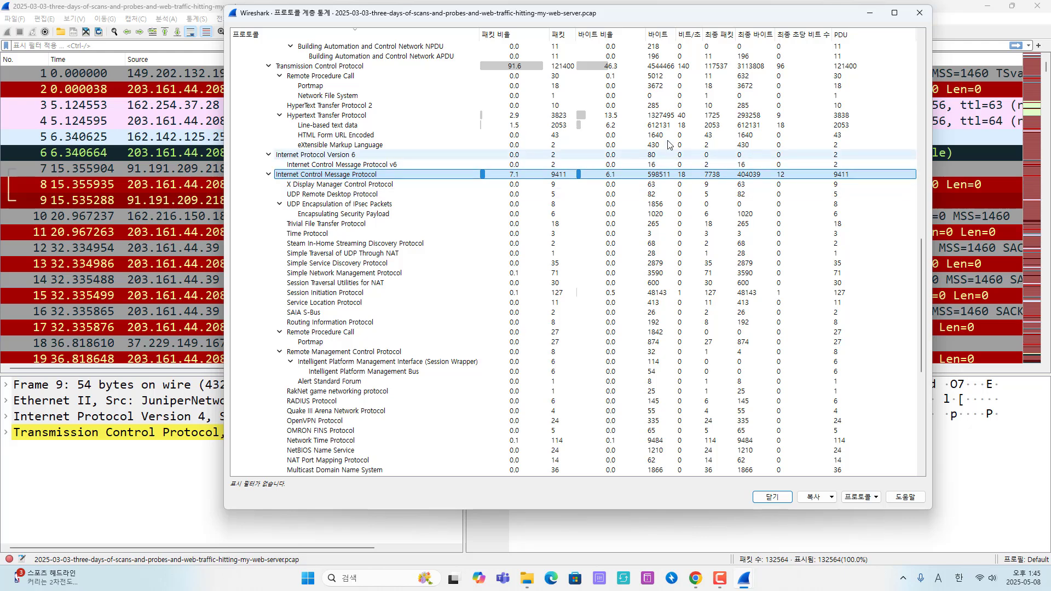
# - Close the protocol hierarchy statistics and open the capture's conversation statistics, showing the TCP conversations
pyautogui.click(926, 18)
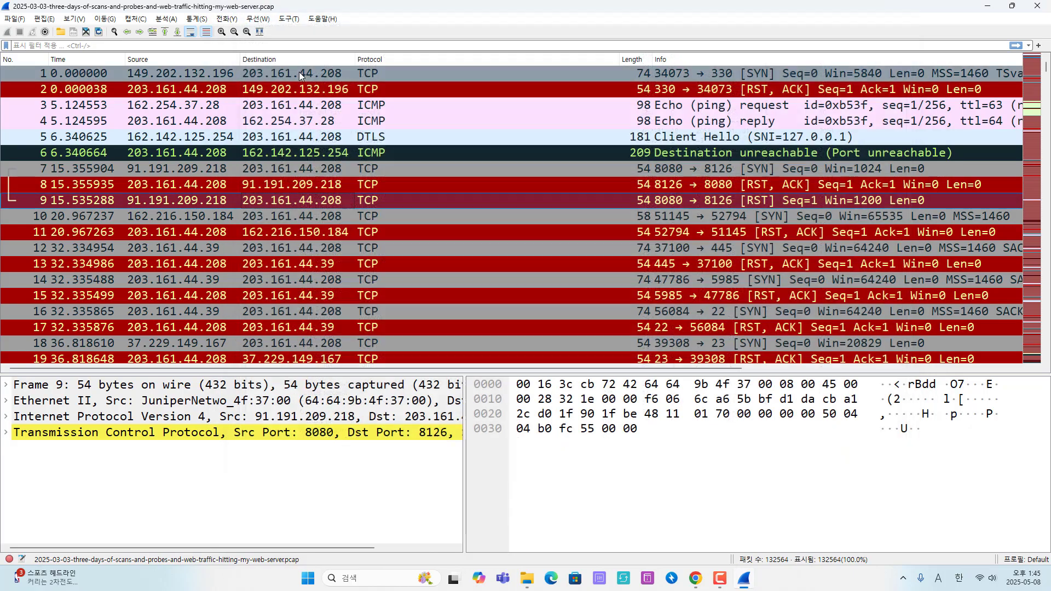
pyautogui.click(198, 19)
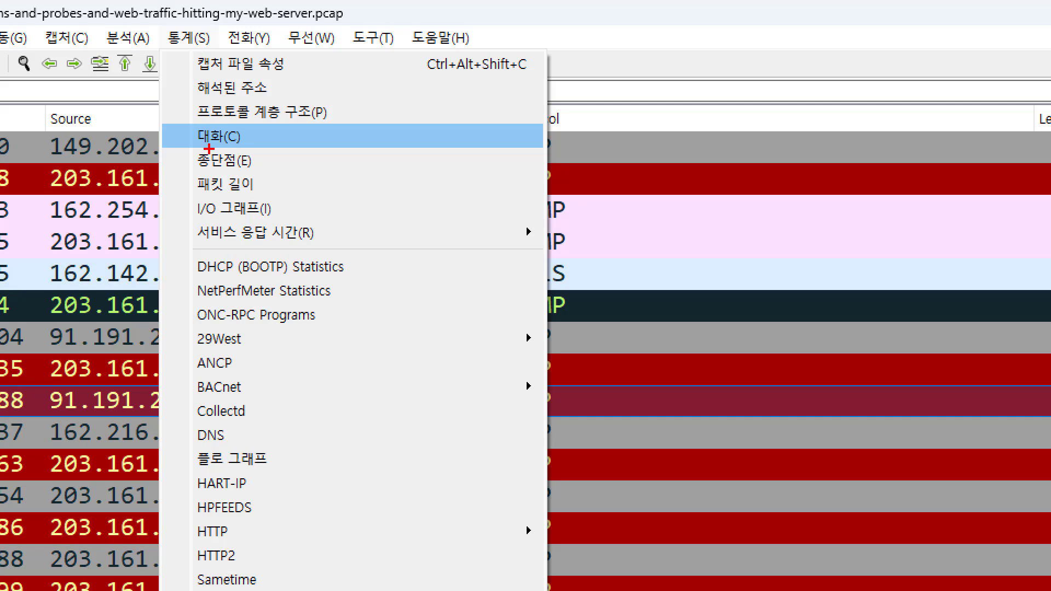
pyautogui.moveTo(242, 142)
pyautogui.mouseDown()
pyautogui.moveTo(273, 156)
pyautogui.moveTo(189, 174)
pyautogui.mouseUp()
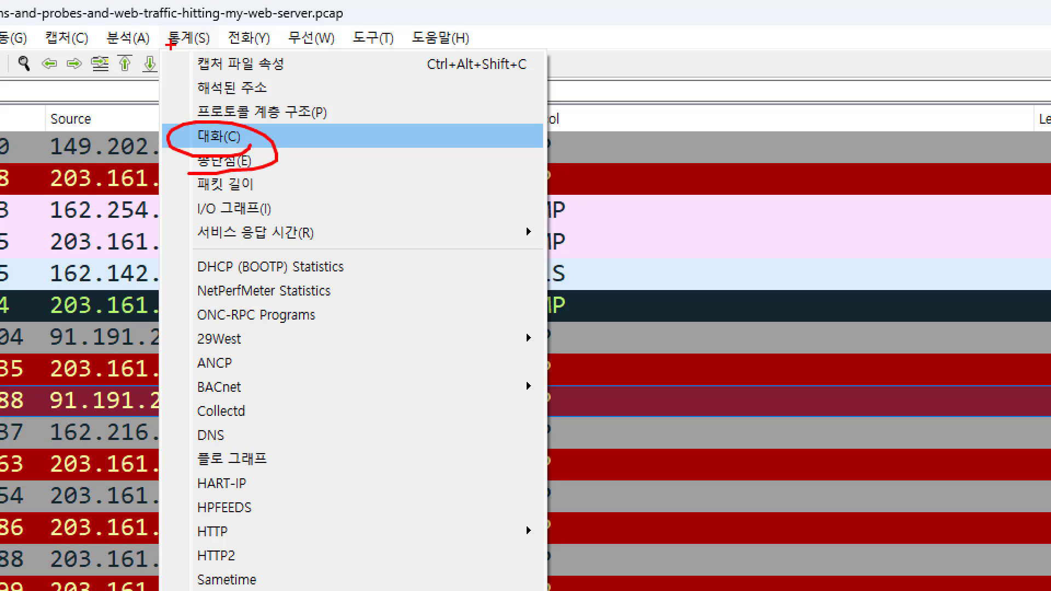
pyautogui.press('Escape')
pyautogui.click(189, 38)
pyautogui.click(219, 136)
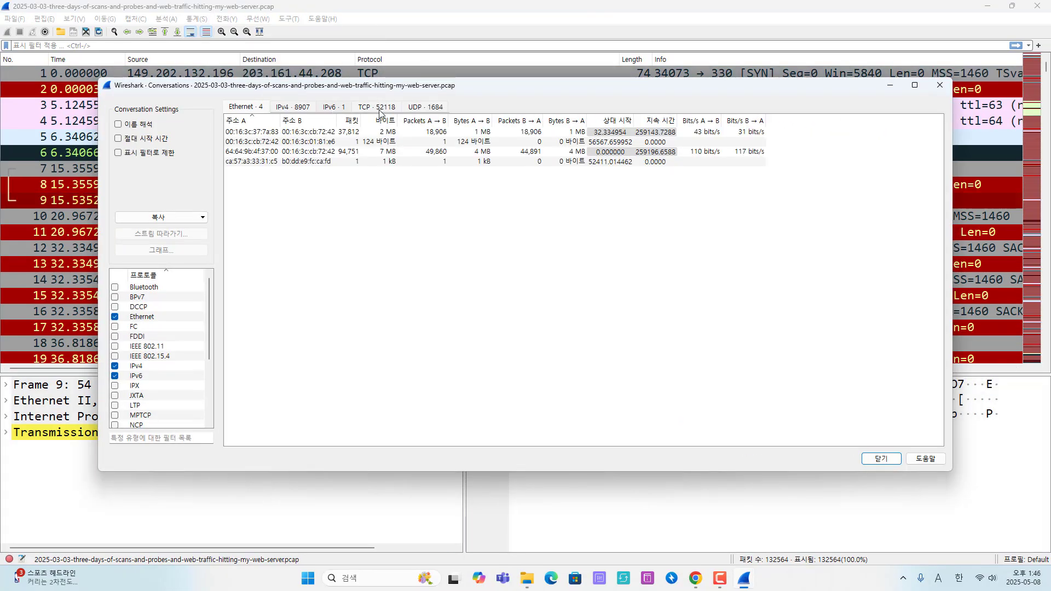
pyautogui.click(381, 108)
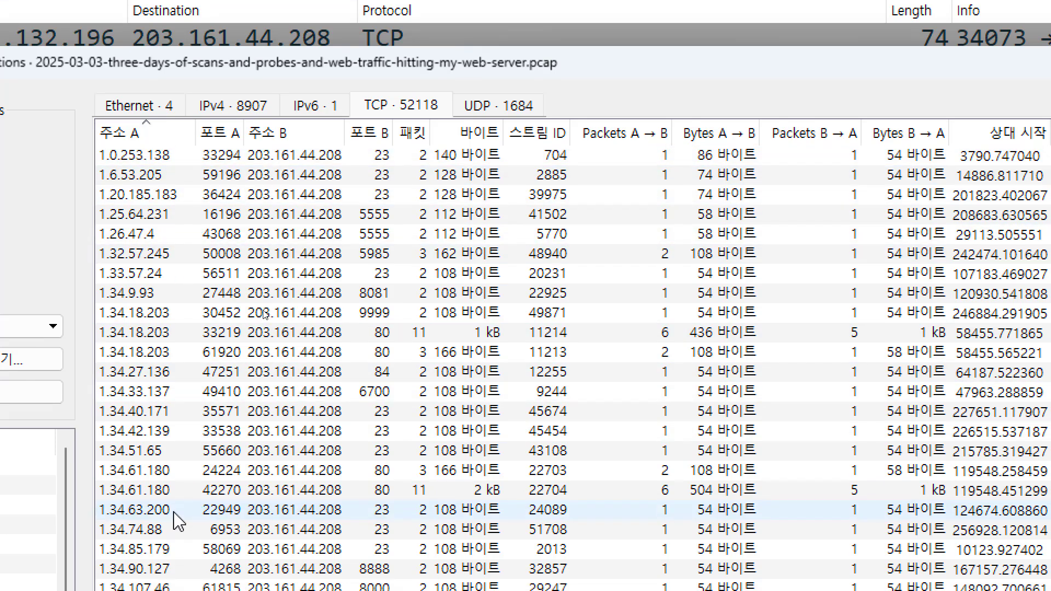
# - Sort the TCP conversations by Port B in ascending order and select entries targeting ports 1, 7 and 13
pyautogui.click(378, 132)
pyautogui.click(368, 155)
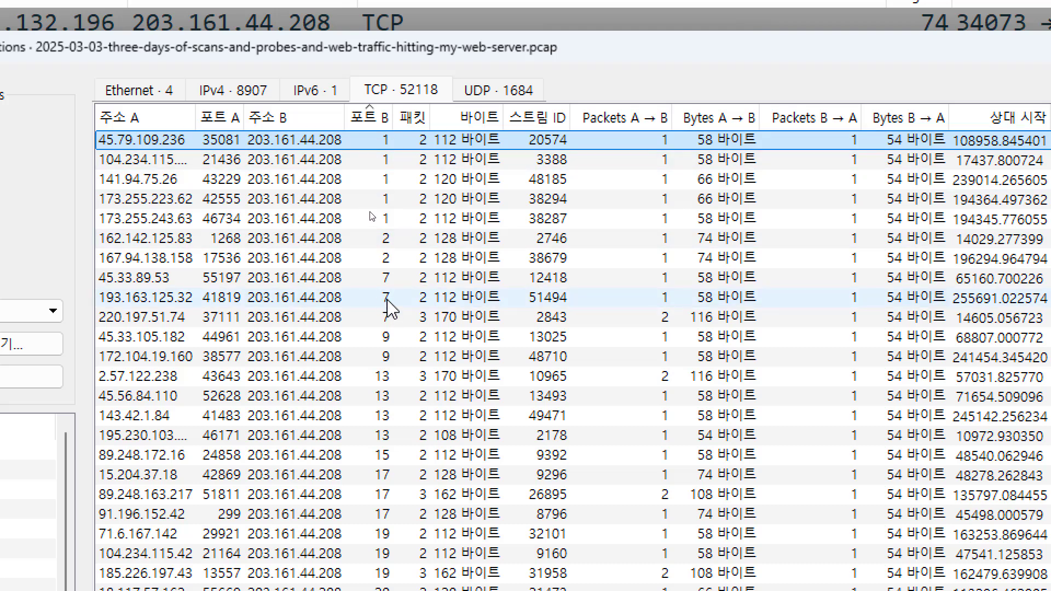
pyautogui.click(388, 317)
pyautogui.click(387, 395)
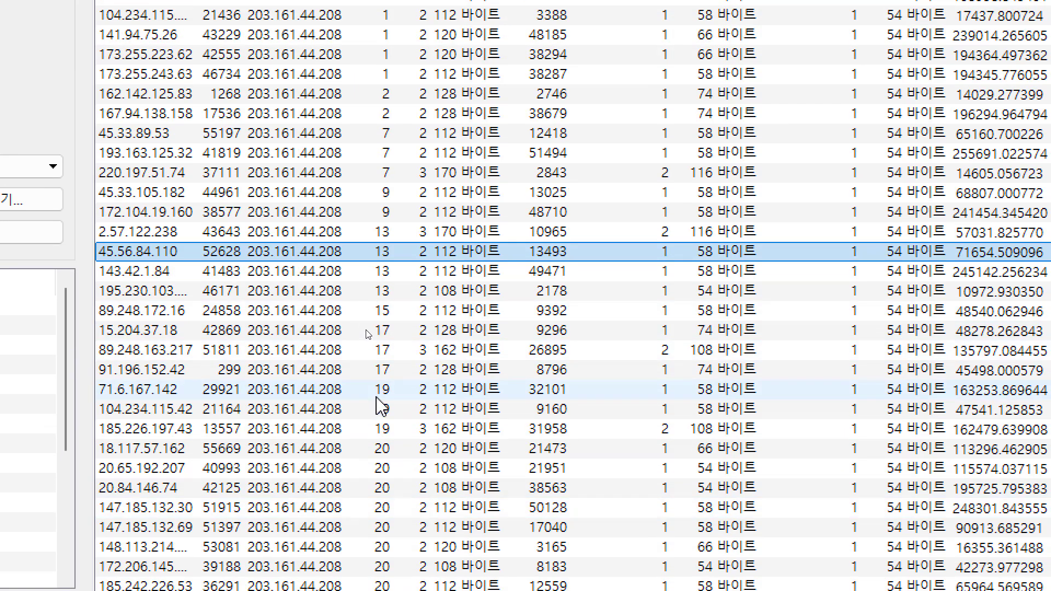
# - Review the sorted conversations from the lowest destination ports up to port 22, selecting the 167.94.138.158 entry on port 2
pyautogui.scroll(-11, 383, 403)
pyautogui.scroll(-4, 384, 402)
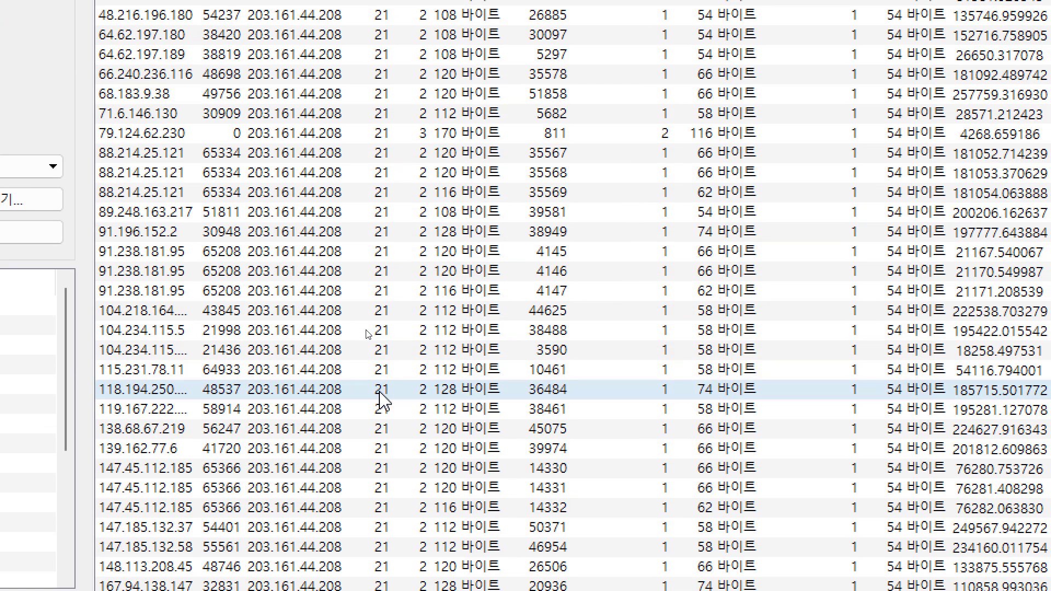
pyautogui.scroll(13, 383, 403)
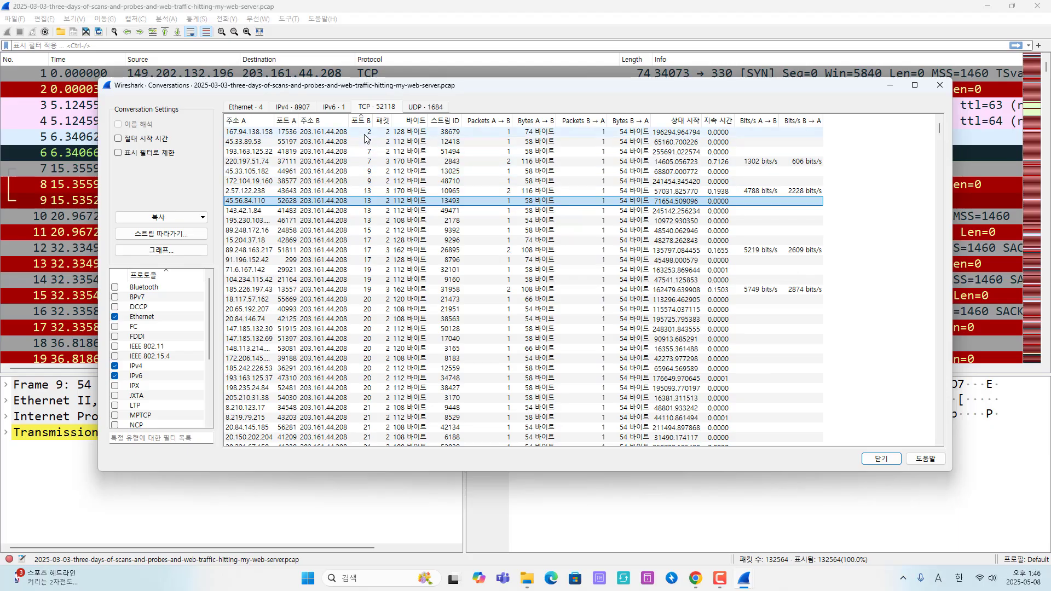
pyautogui.click(365, 133)
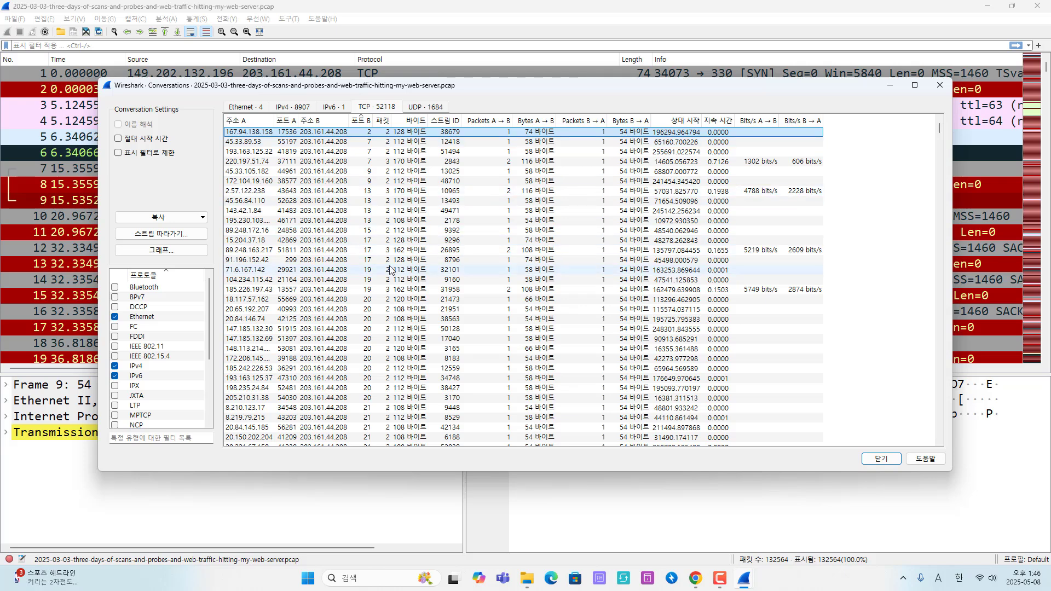
pyautogui.scroll(-15, 397, 261)
pyautogui.scroll(-15, 390, 265)
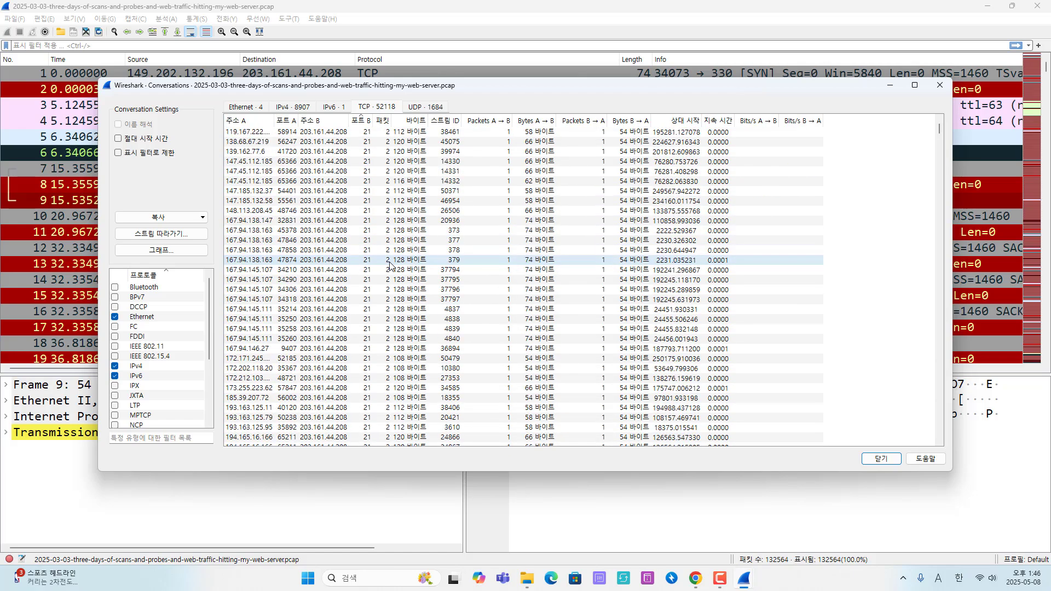
pyautogui.scroll(-2, 383, 208)
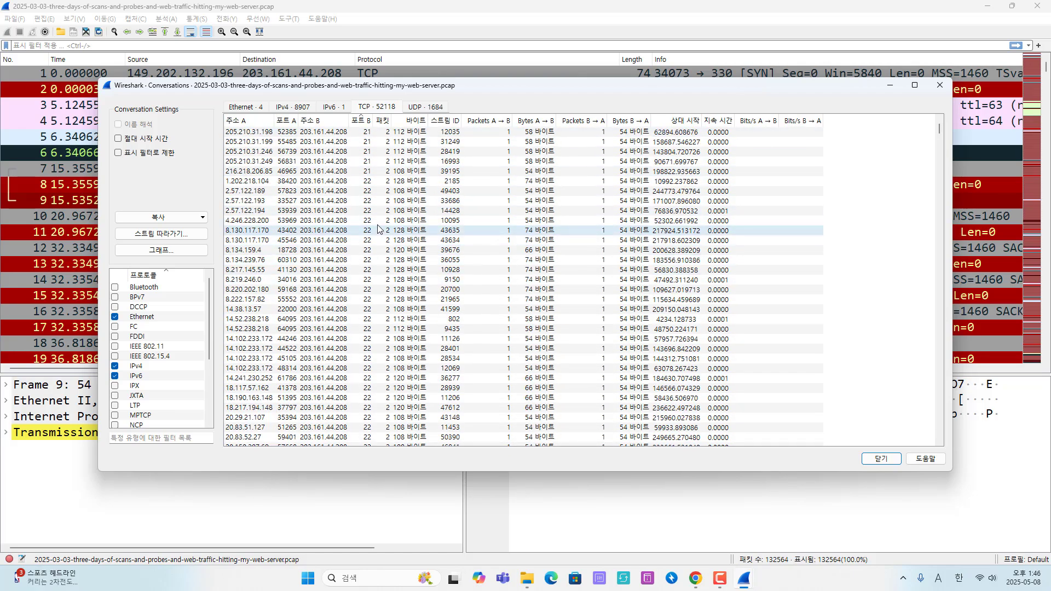
pyautogui.scroll(-7, 378, 228)
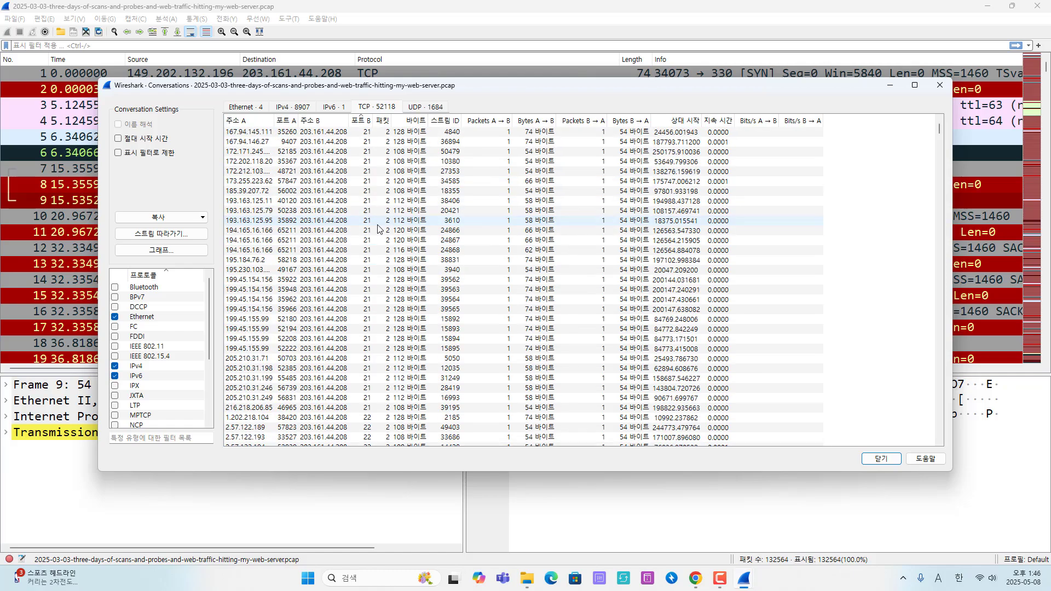
pyautogui.scroll(-10, 377, 229)
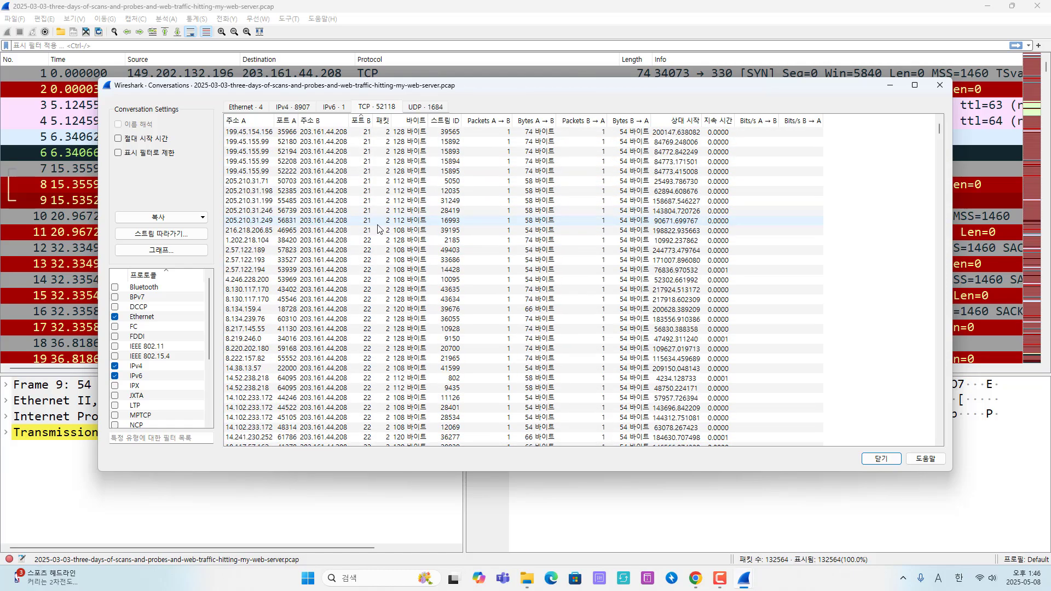
pyautogui.scroll(12, 378, 229)
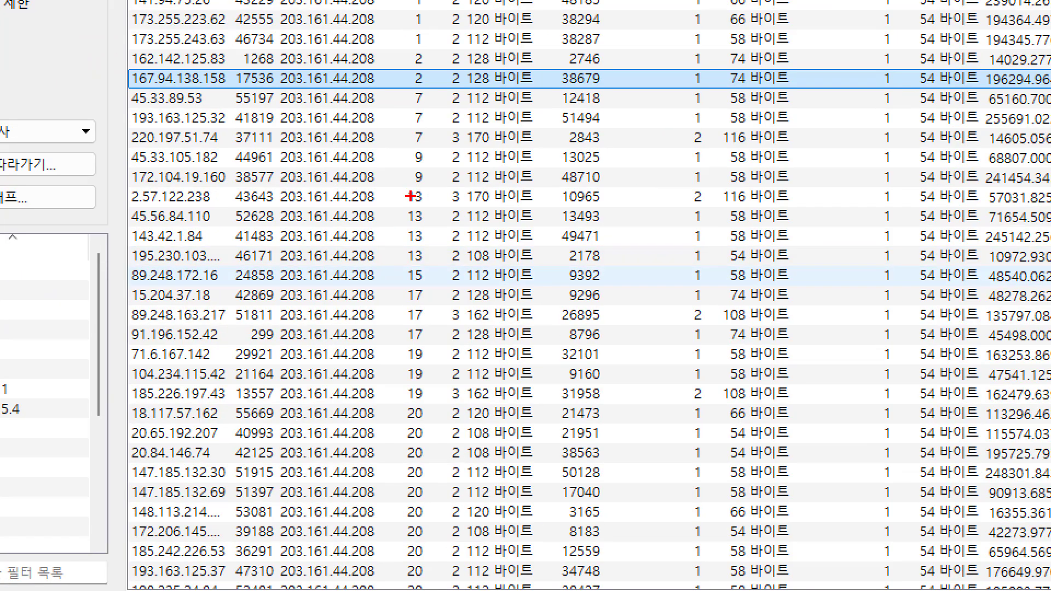
# - Examine the run of TCP conversations targeting ports 13 to 17 on 203.161.44.208
pyautogui.moveTo(410, 196); pyautogui.dragTo(406, 333)
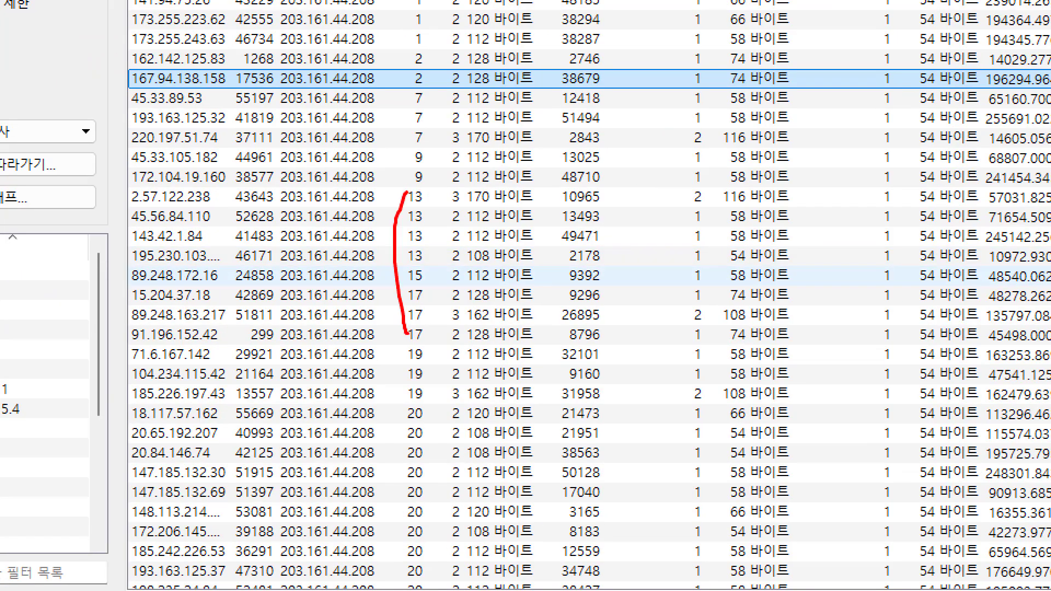
pyautogui.moveTo(396, 208); pyautogui.dragTo(383, 346)
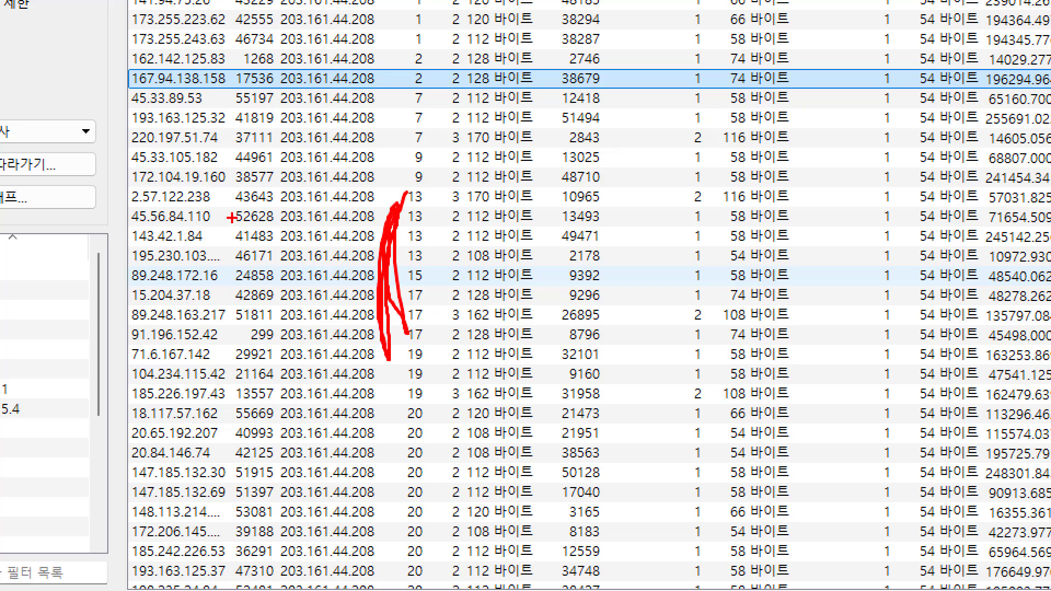
pyautogui.moveTo(430, 209); pyautogui.dragTo(460, 330)
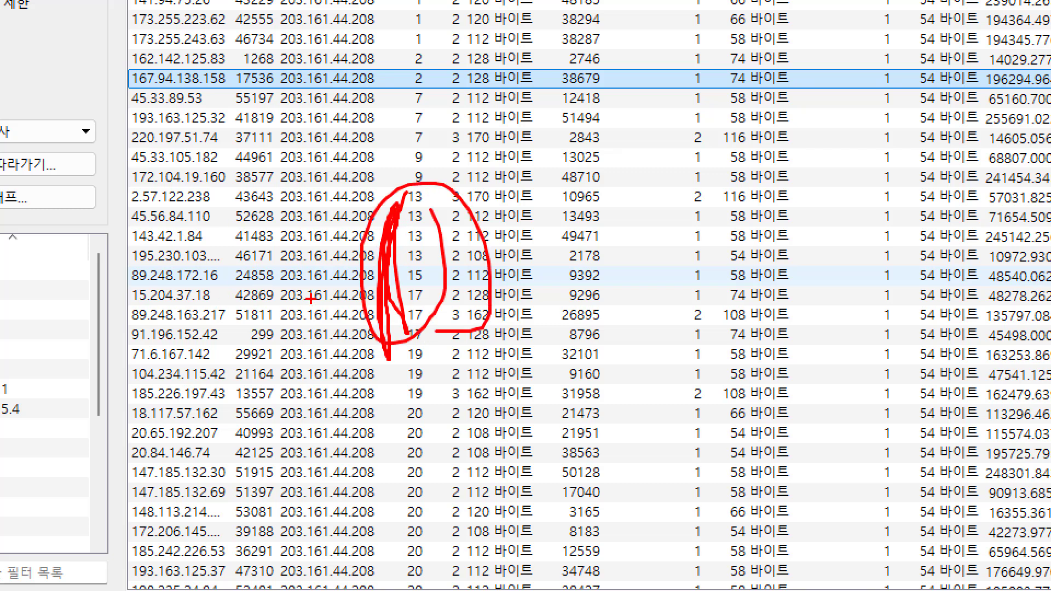
# - Examine the conversations targeting ports 21 and 22, selecting the 45.33.95.64 entry on port 21 and the 20.221.67.73 entry on port 22
pyautogui.scroll(-10, 418, 334)
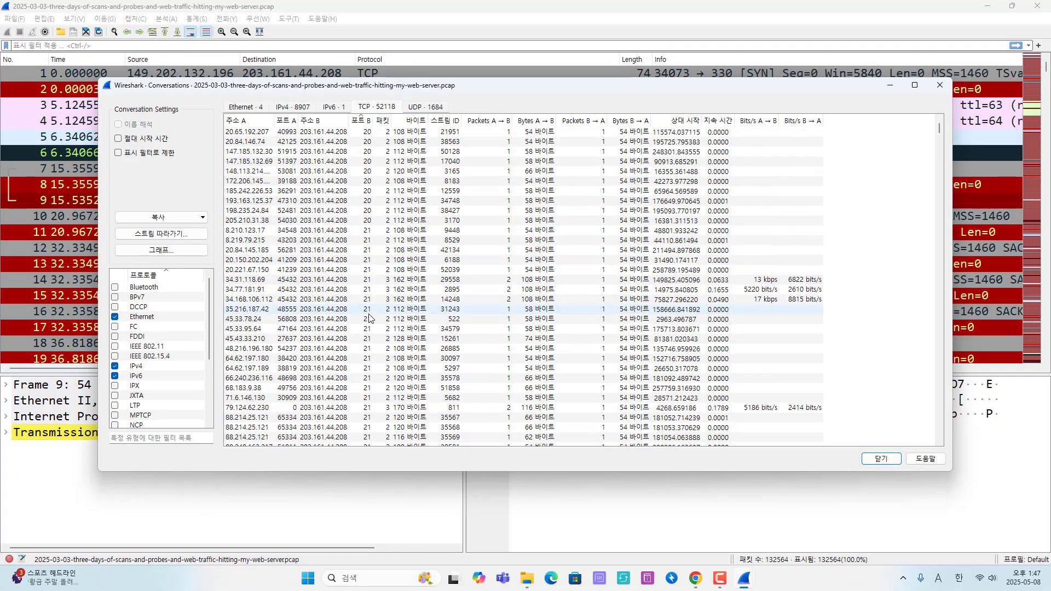
pyautogui.click(375, 242)
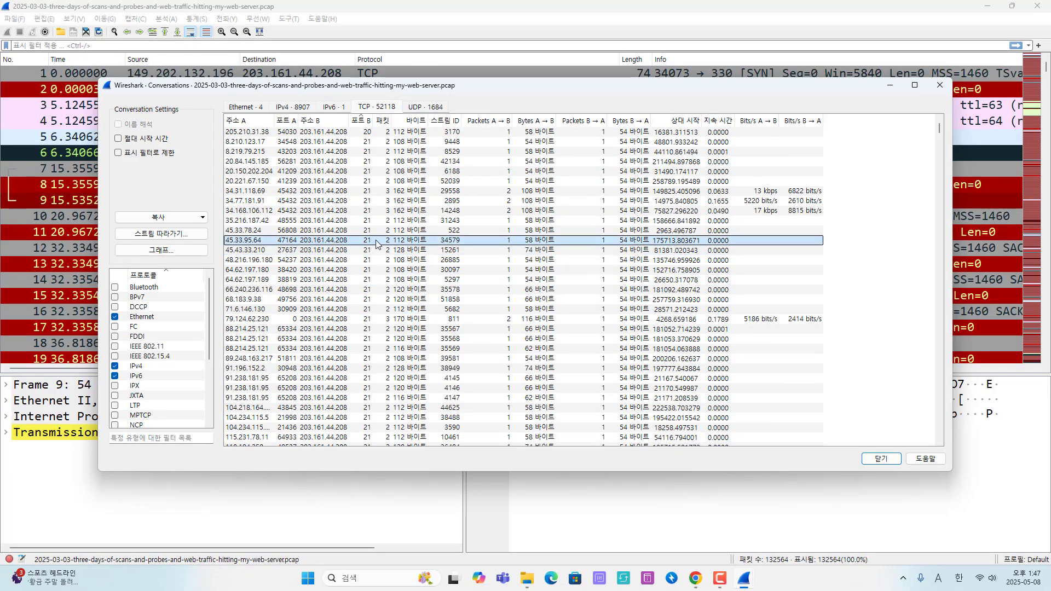
pyautogui.scroll(-15, 376, 243)
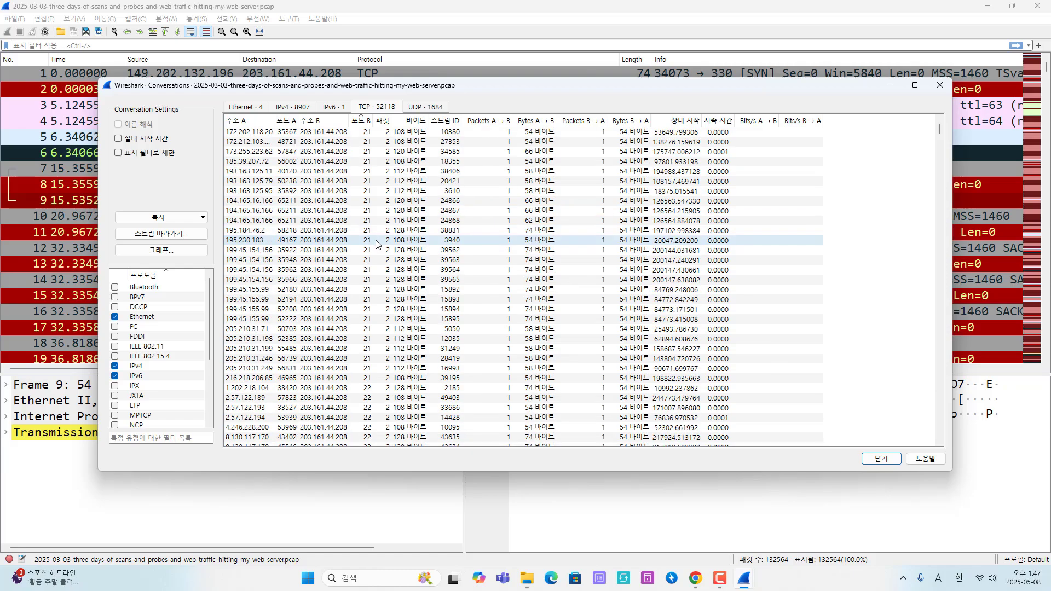
pyautogui.scroll(-5, 376, 244)
pyautogui.click(377, 250)
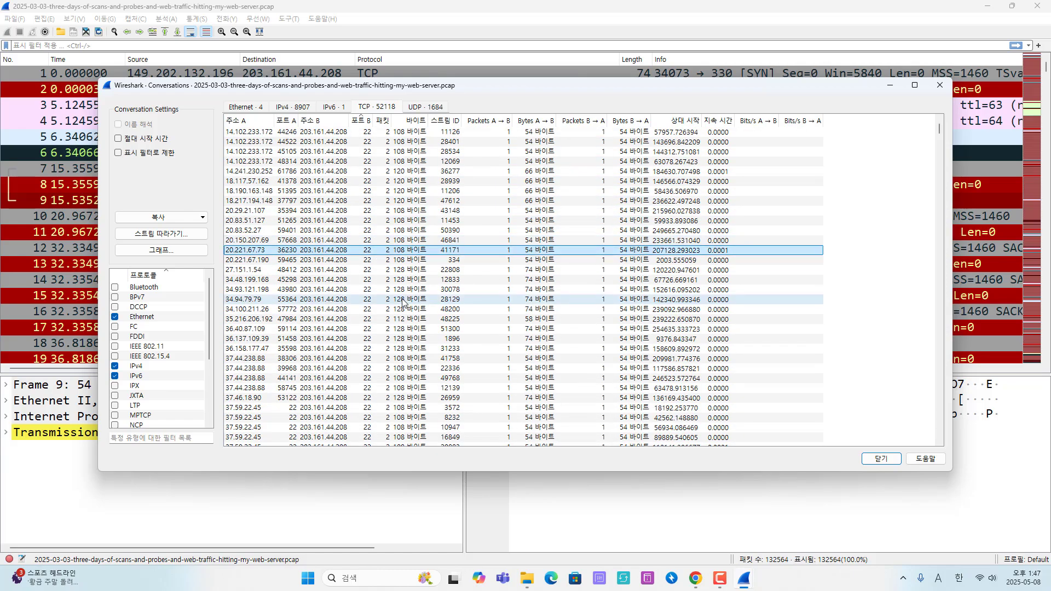
pyautogui.scroll(2, 390, 339)
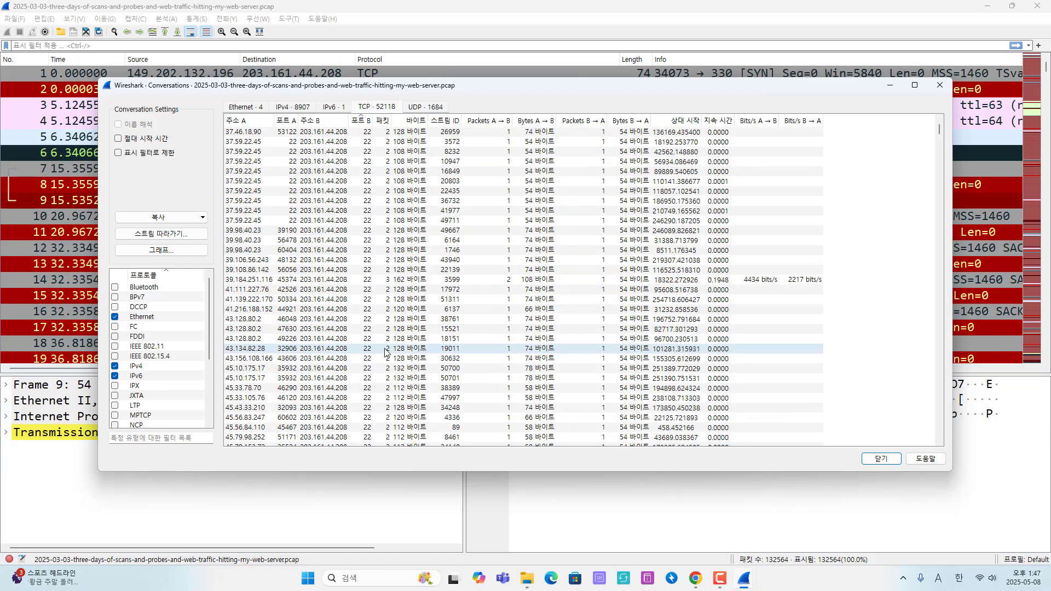
pyautogui.scroll(-15, 386, 353)
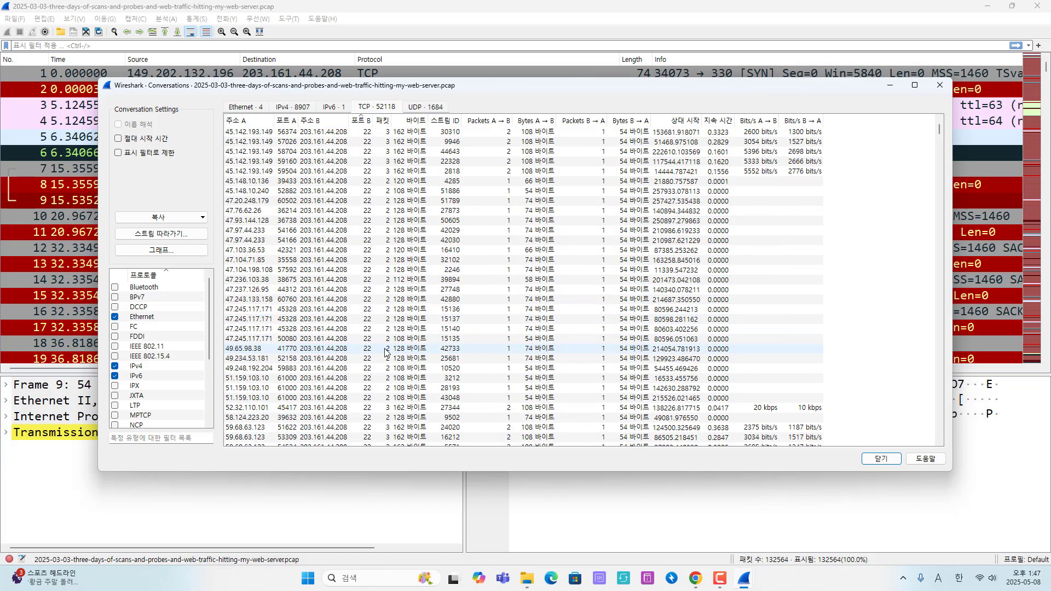
pyautogui.scroll(-20, 386, 354)
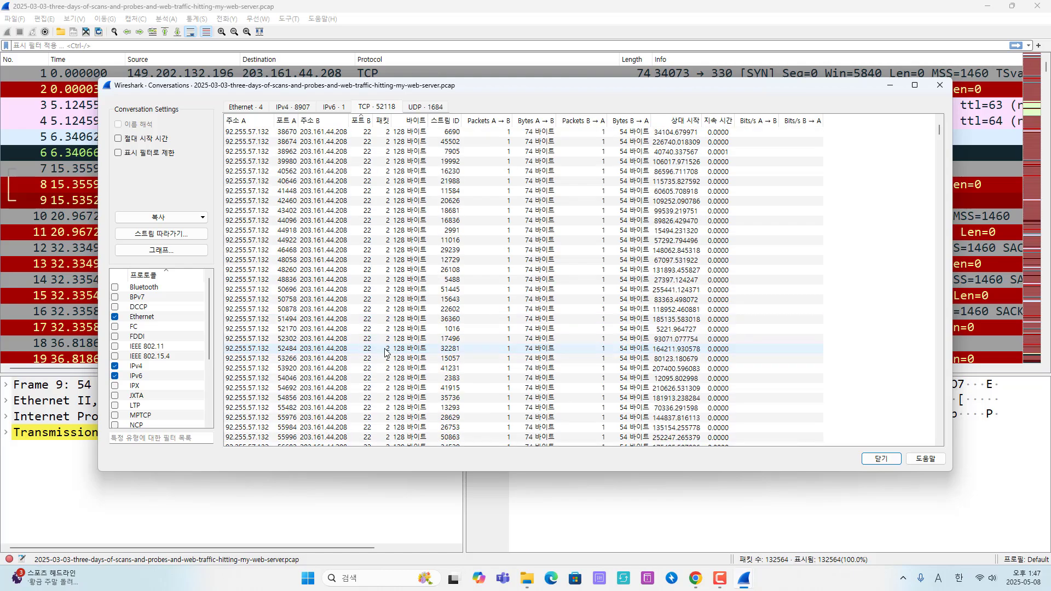
pyautogui.scroll(-20, 386, 353)
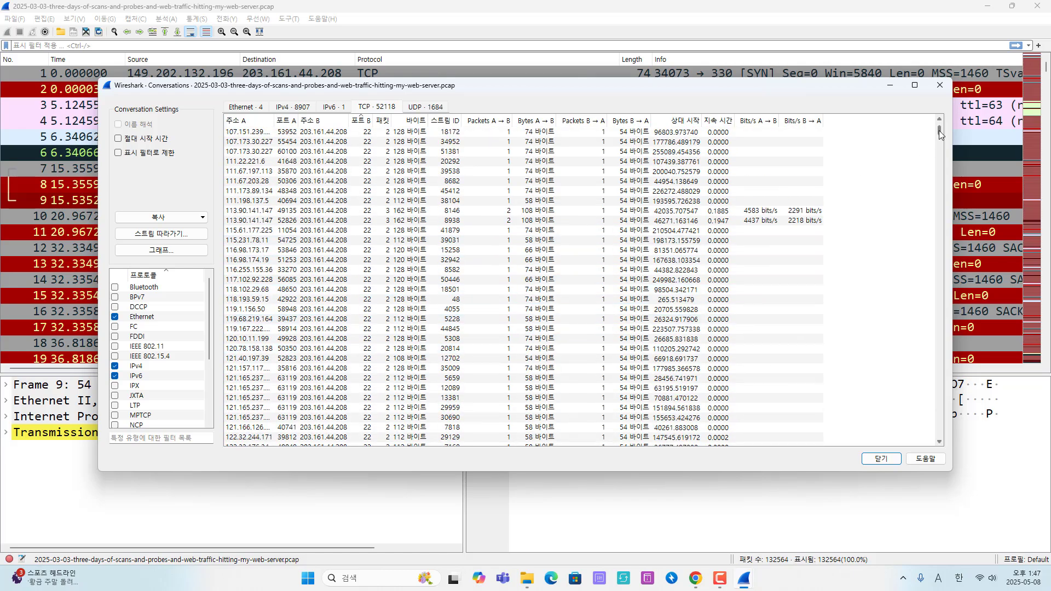
# - Go to the port 23 conversations, select the entry with stream ID 19177 and compare the packet and byte counts in each direction
pyautogui.moveTo(938, 130); pyautogui.dragTo(925, 185)
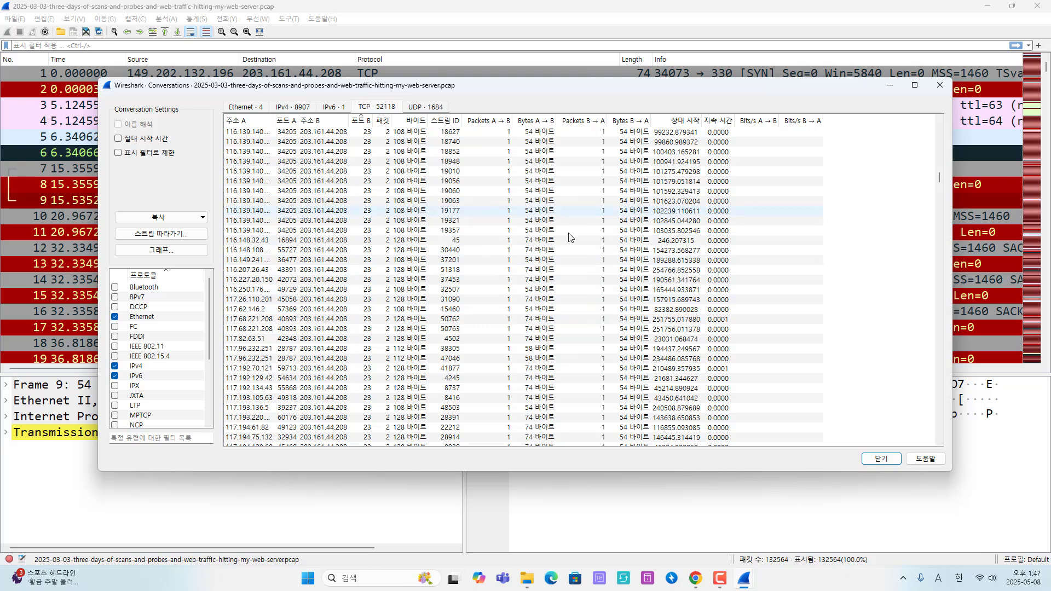
pyautogui.click(569, 211)
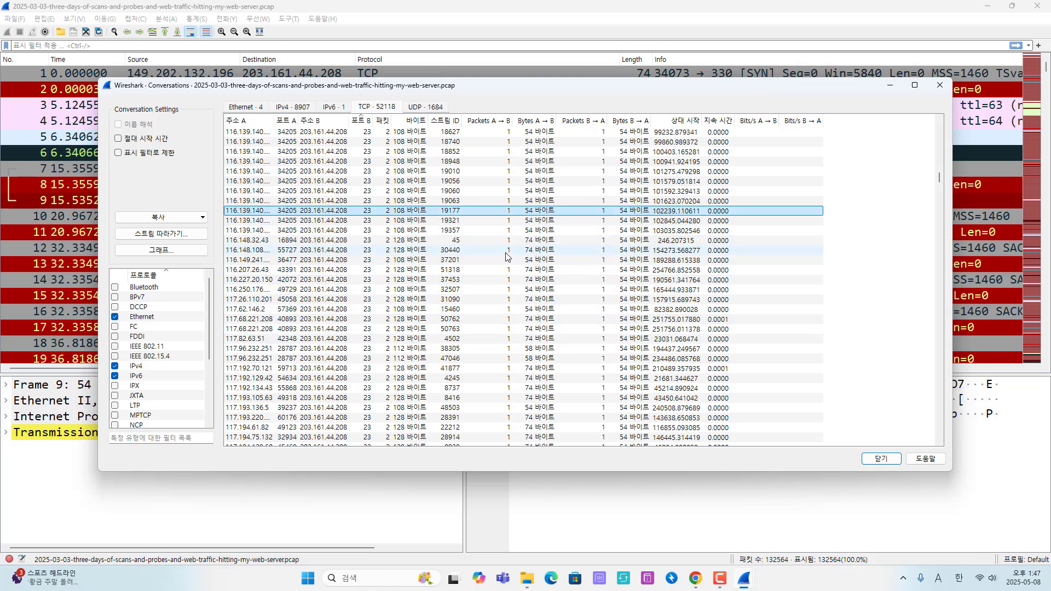
pyautogui.scroll(-5, 534, 288)
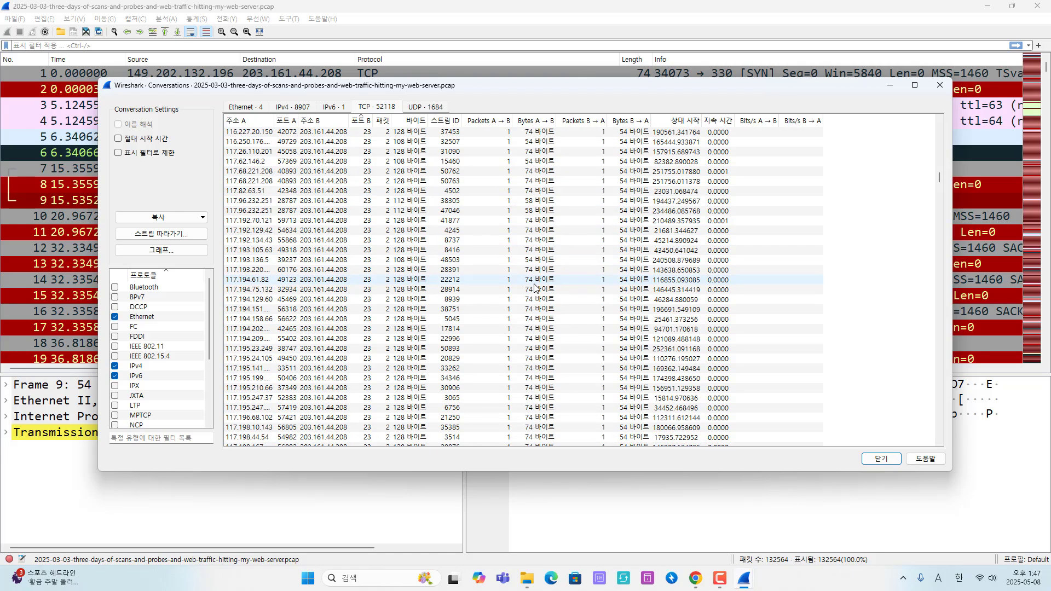
pyautogui.scroll(-8, 534, 287)
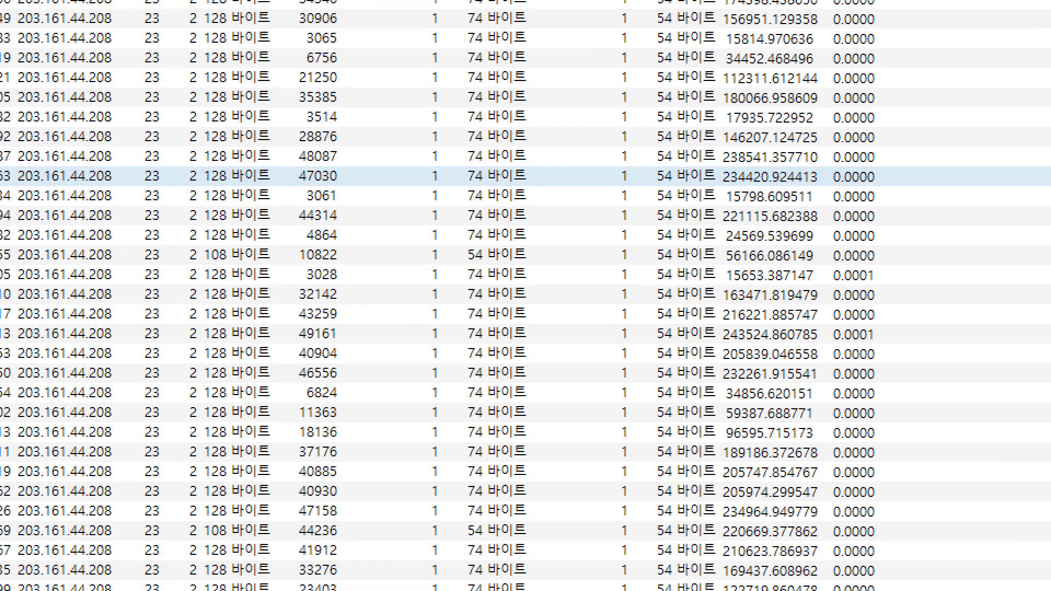
pyautogui.moveTo(561, 187); pyautogui.dragTo(558, 437)
pyautogui.moveTo(528, 588)
pyautogui.mouseDown()
pyautogui.moveTo(405, 154)
pyautogui.moveTo(624, 202)
pyautogui.mouseUp()
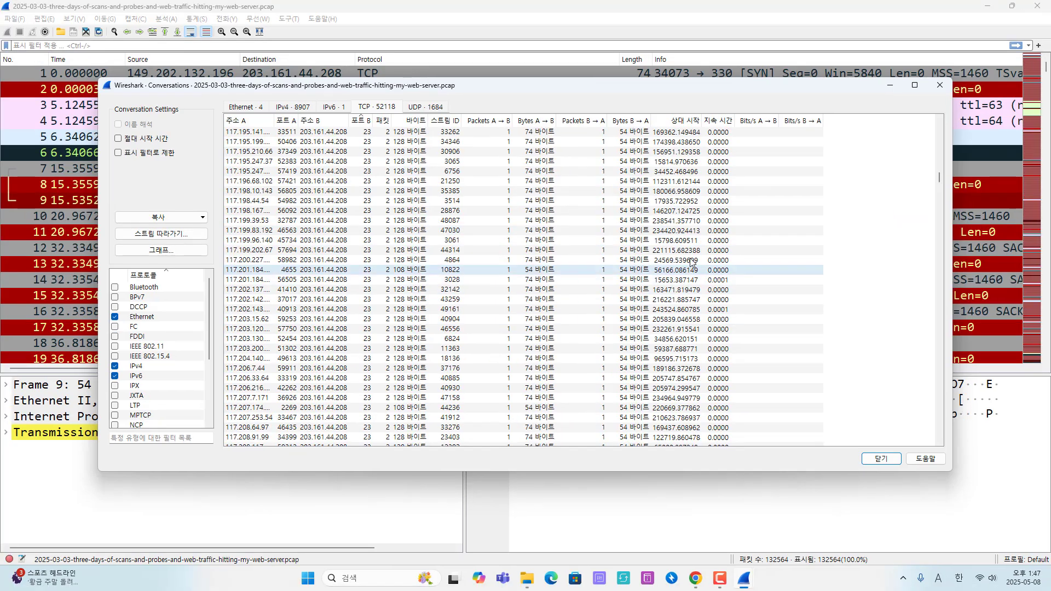
# - Review further port 23 conversations, including the repeated 121.166.2.253 entries, and continue to those targeting port 53
pyautogui.scroll(-11, 634, 280)
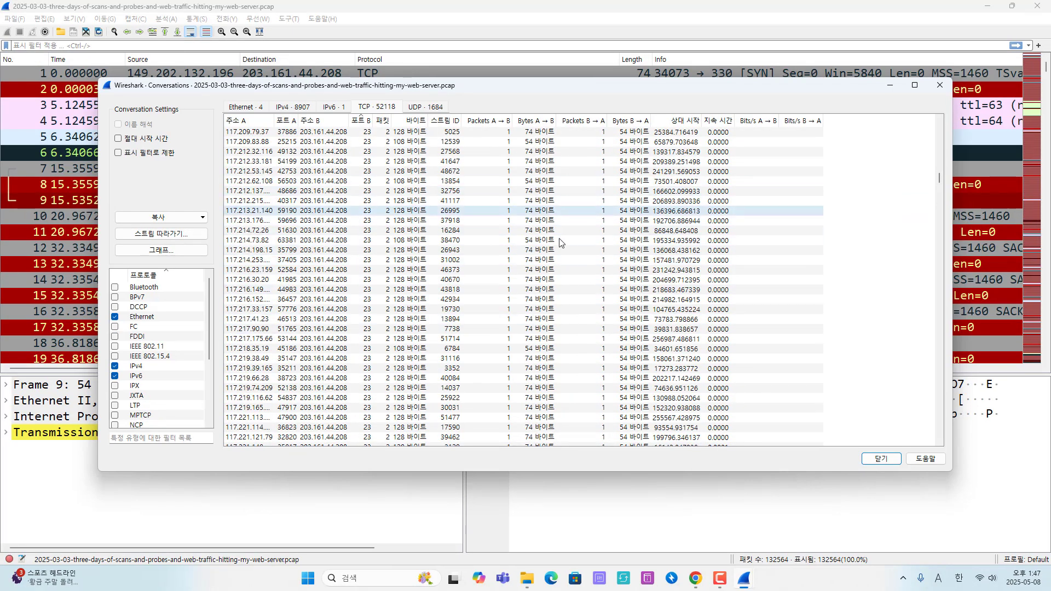
pyautogui.scroll(-20, 548, 242)
pyautogui.scroll(-20, 561, 239)
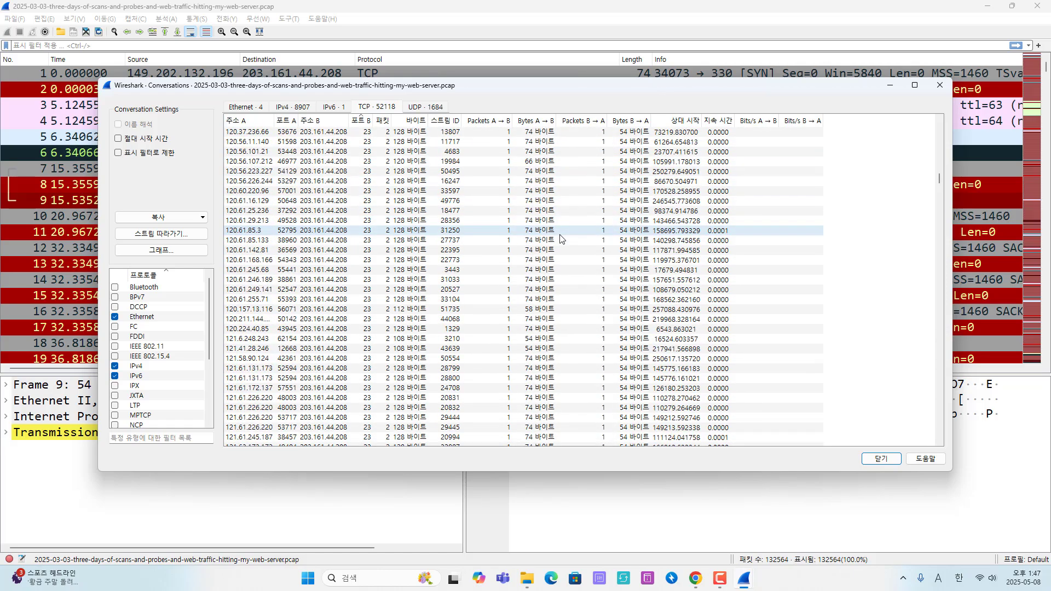
pyautogui.scroll(-20, 561, 240)
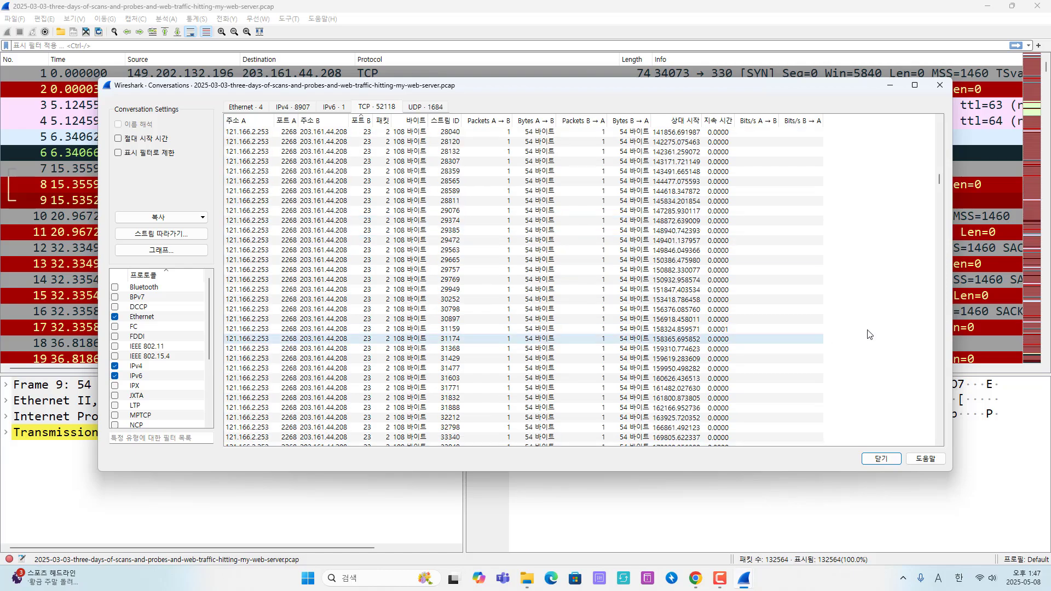
pyautogui.moveTo(940, 181)
pyautogui.mouseDown()
pyautogui.moveTo(938, 202)
pyautogui.moveTo(950, 195)
pyautogui.mouseUp()
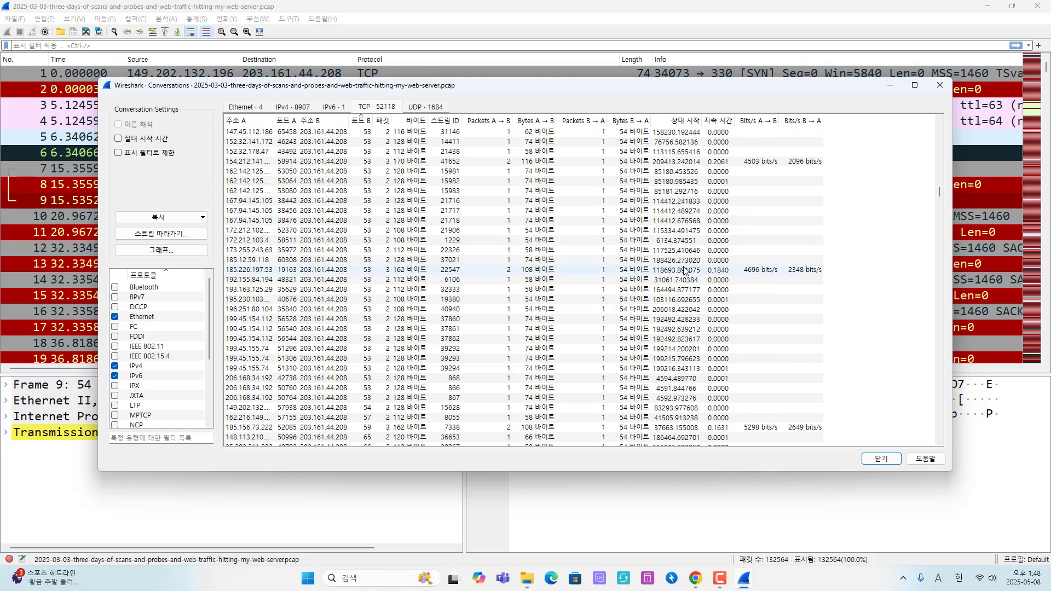
# - Close the TCP conversations list and open the HTTP packet counter statistics for the capture
pyautogui.scroll(-8, 685, 270)
pyautogui.click(950, 83)
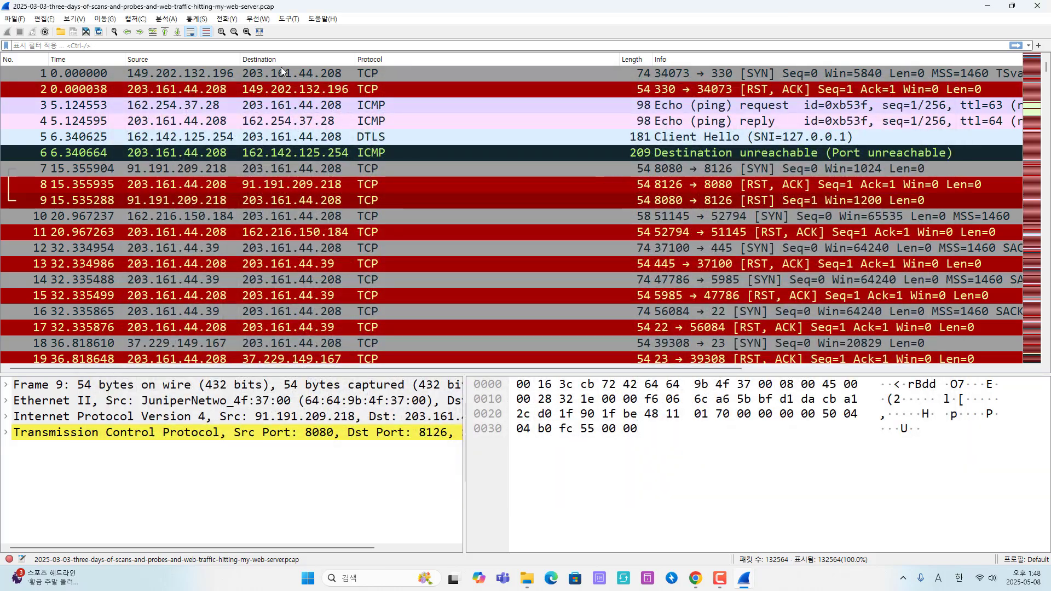
pyautogui.click(202, 20)
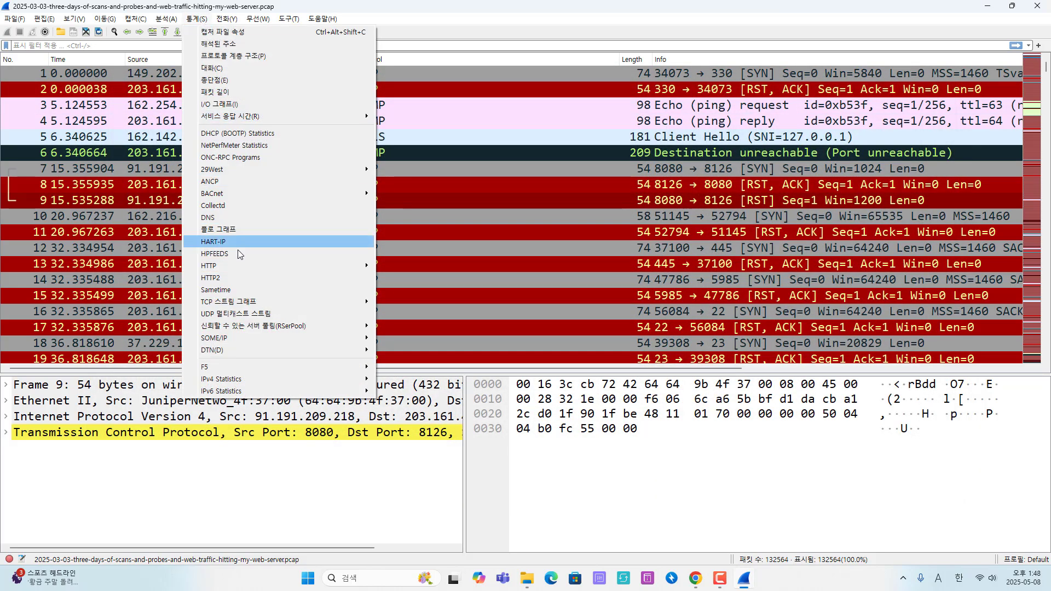
pyautogui.moveTo(242, 267)
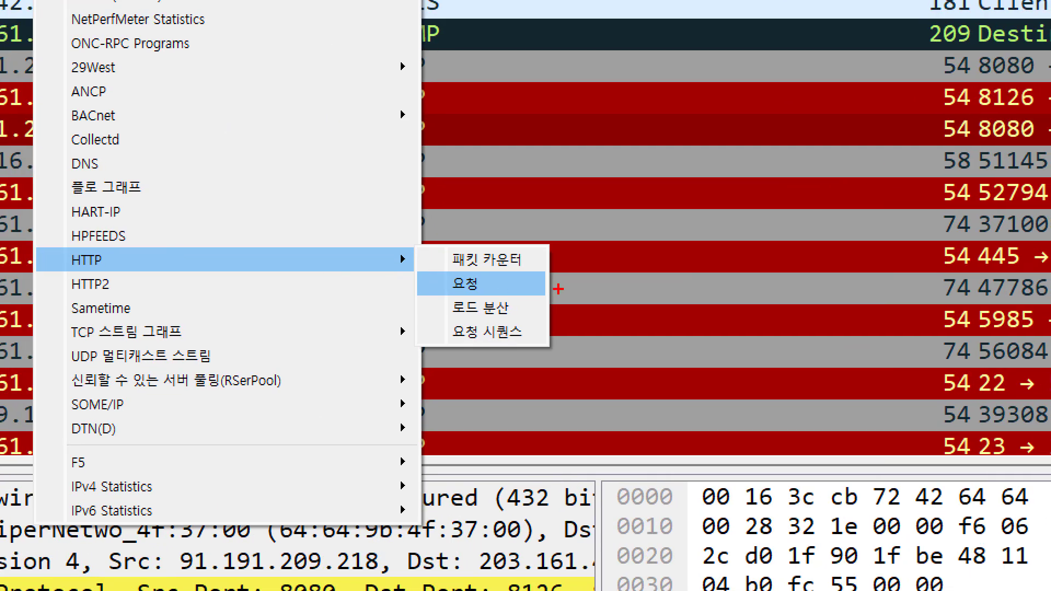
pyautogui.moveTo(559, 289); pyautogui.dragTo(434, 299)
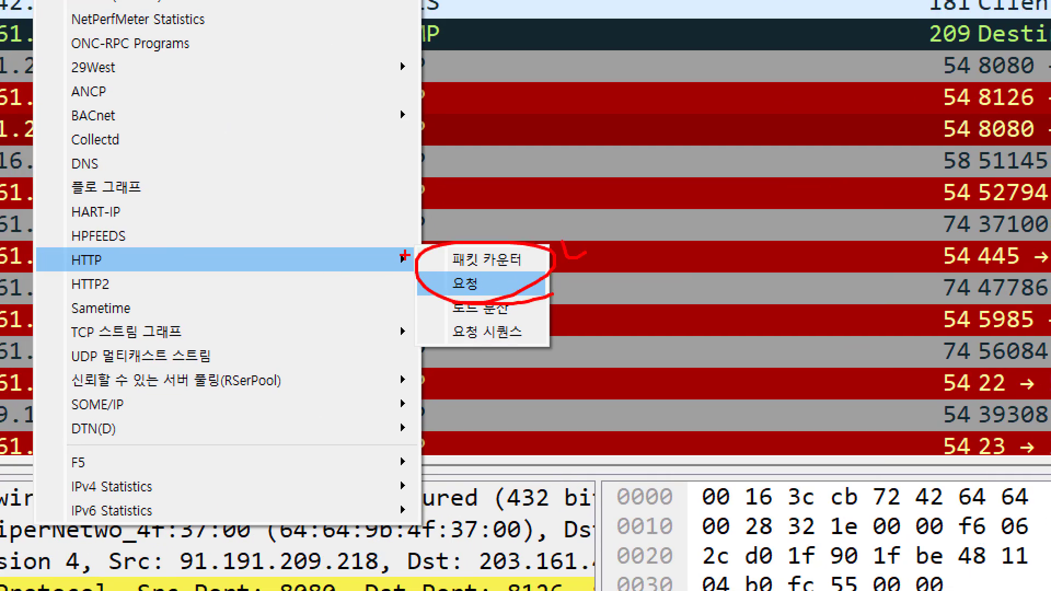
pyautogui.press('Escape')
pyautogui.click(196, 20)
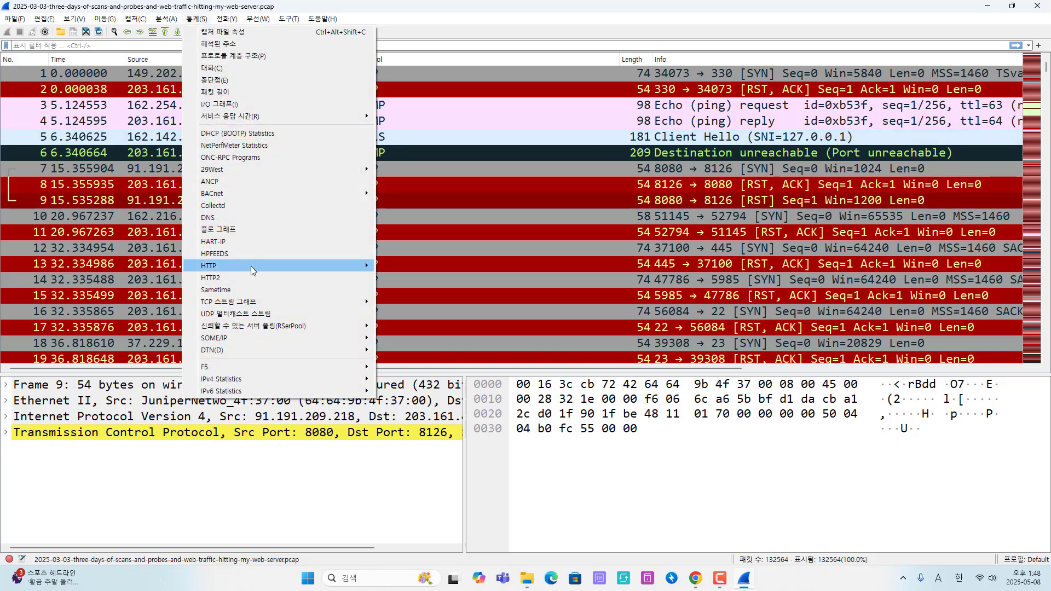
pyautogui.moveTo(250, 266)
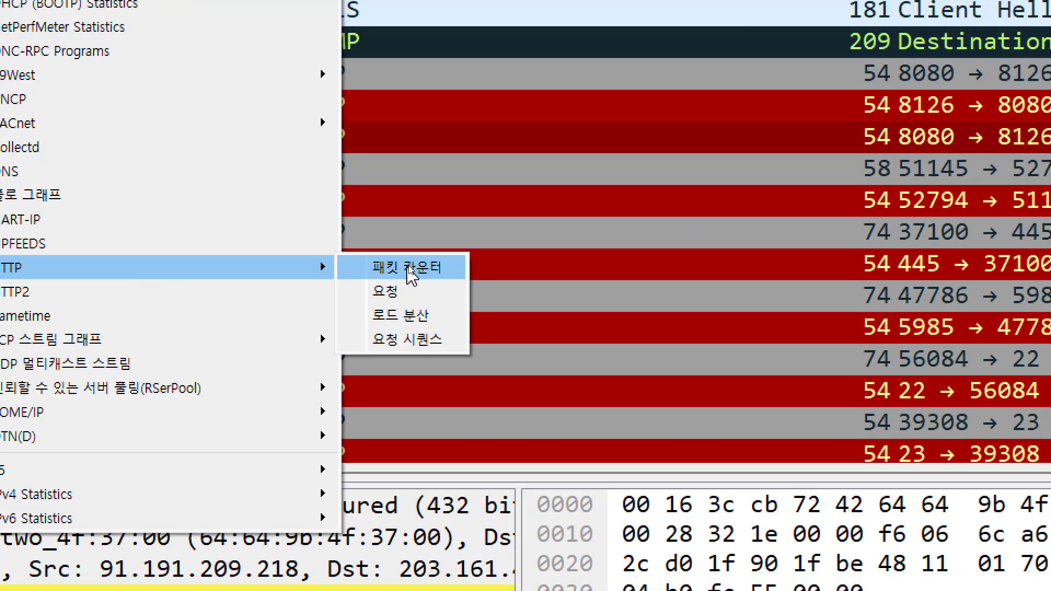
pyautogui.click(409, 269)
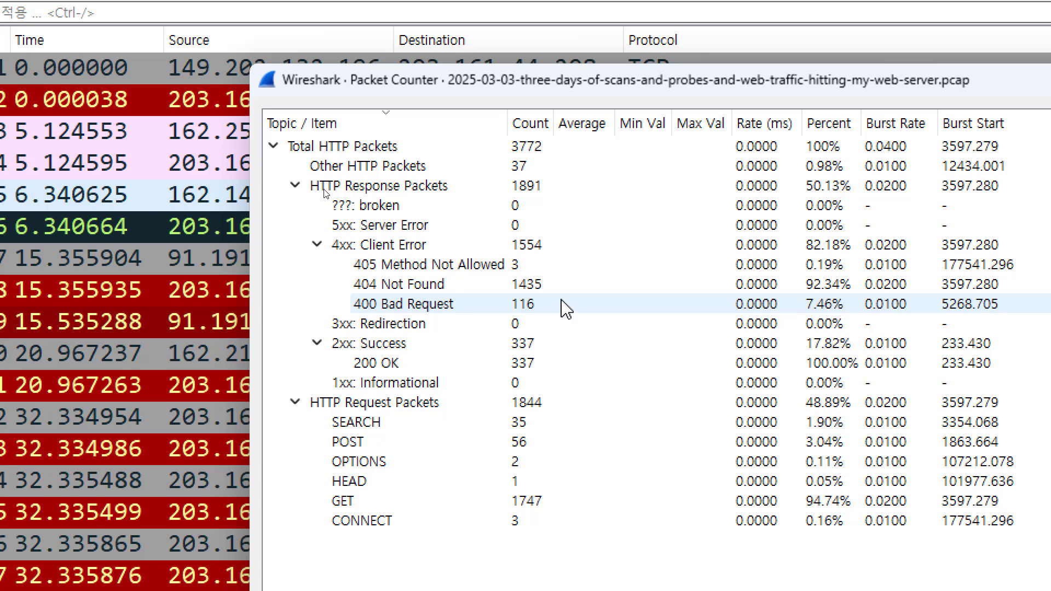
# - Examine the 404 Not Found, 400 Bad Request, GET and POST rows of the packet counter and close it
pyautogui.click(529, 289)
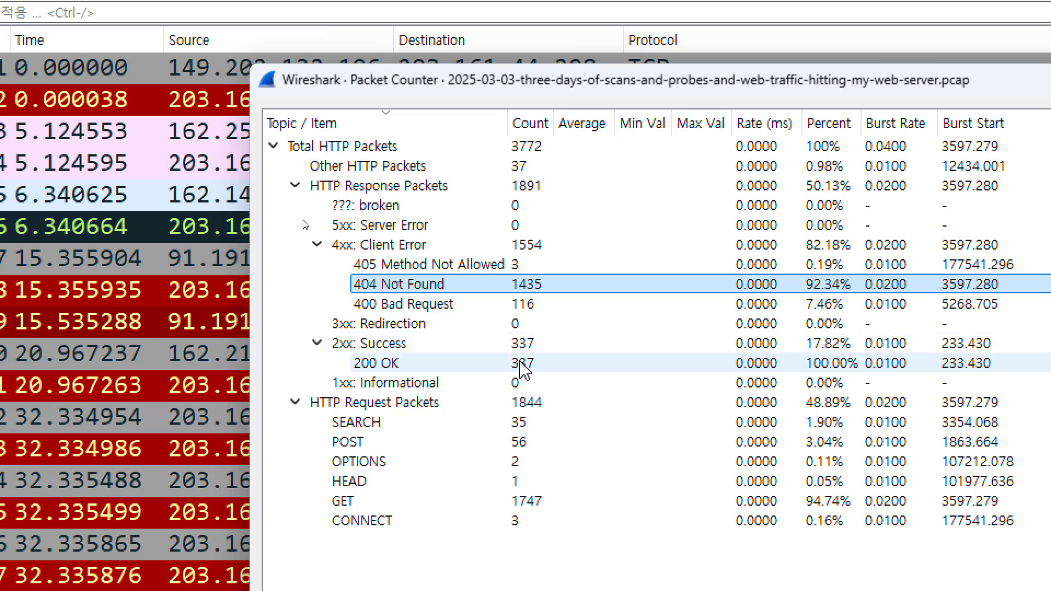
pyautogui.click(493, 305)
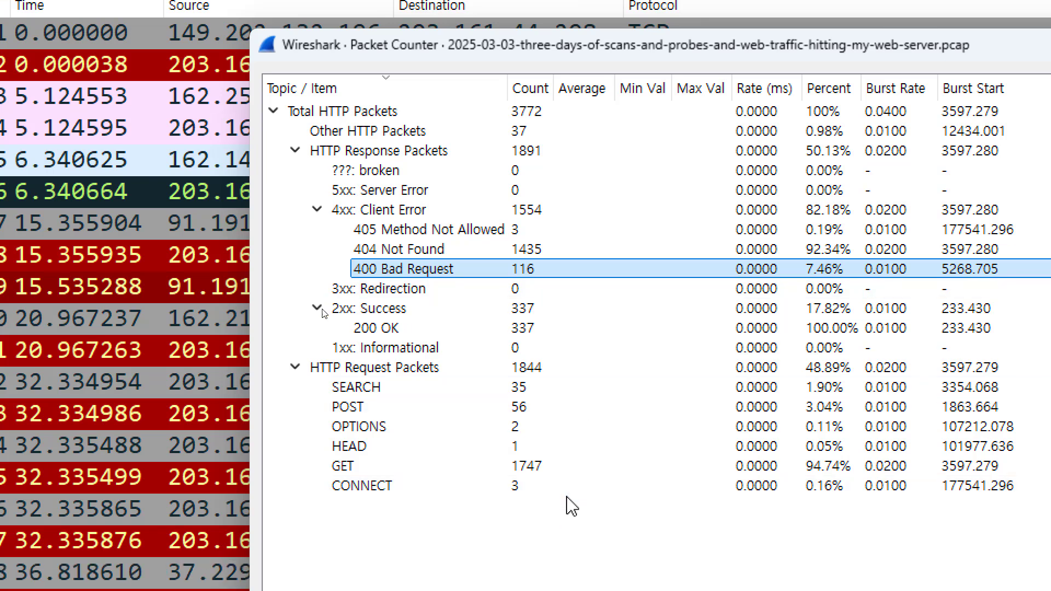
pyautogui.click(525, 466)
pyautogui.click(351, 408)
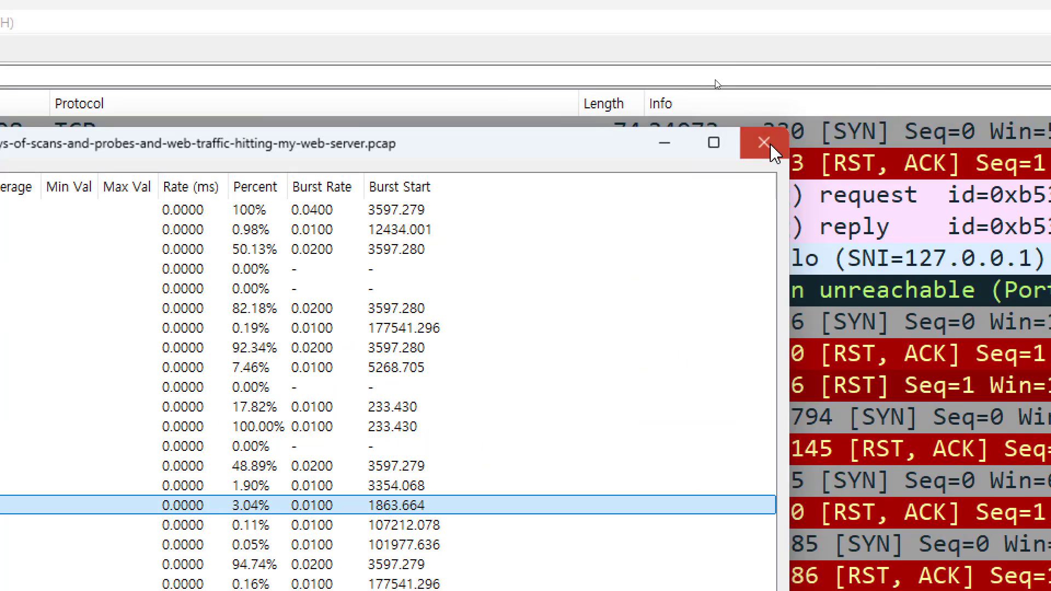
pyautogui.click(765, 44)
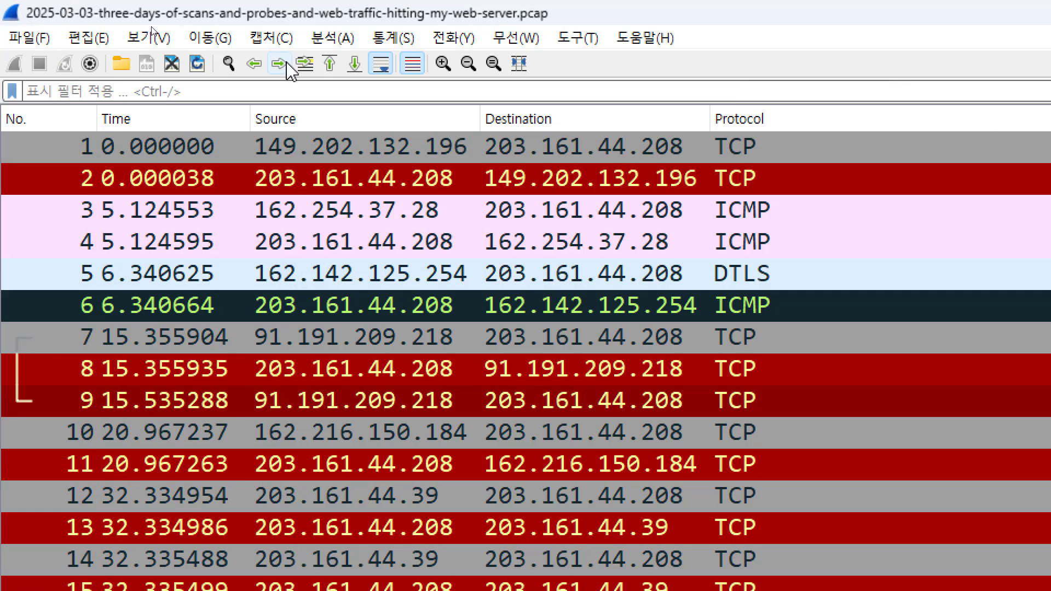
# - Open the HTTP requests statistics and select the wiresharkworkshop.online host
pyautogui.click(393, 38)
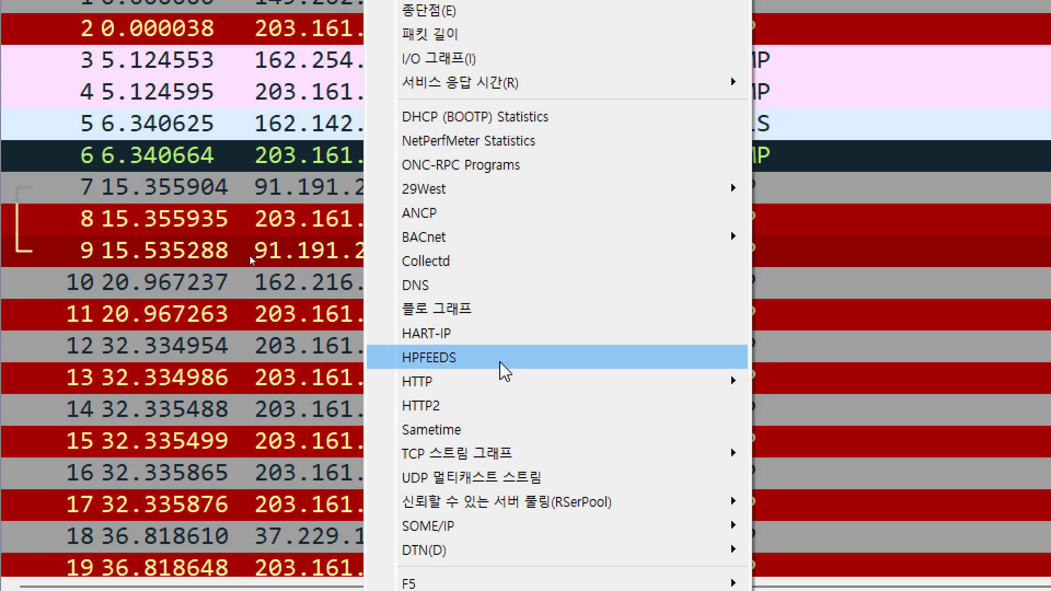
pyautogui.moveTo(499, 399)
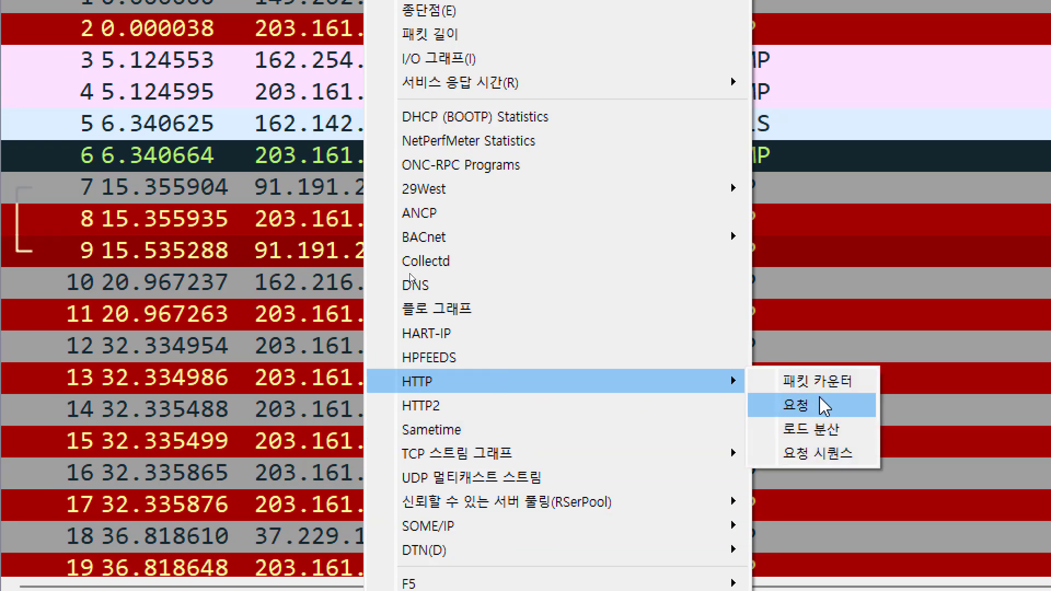
pyautogui.click(822, 403)
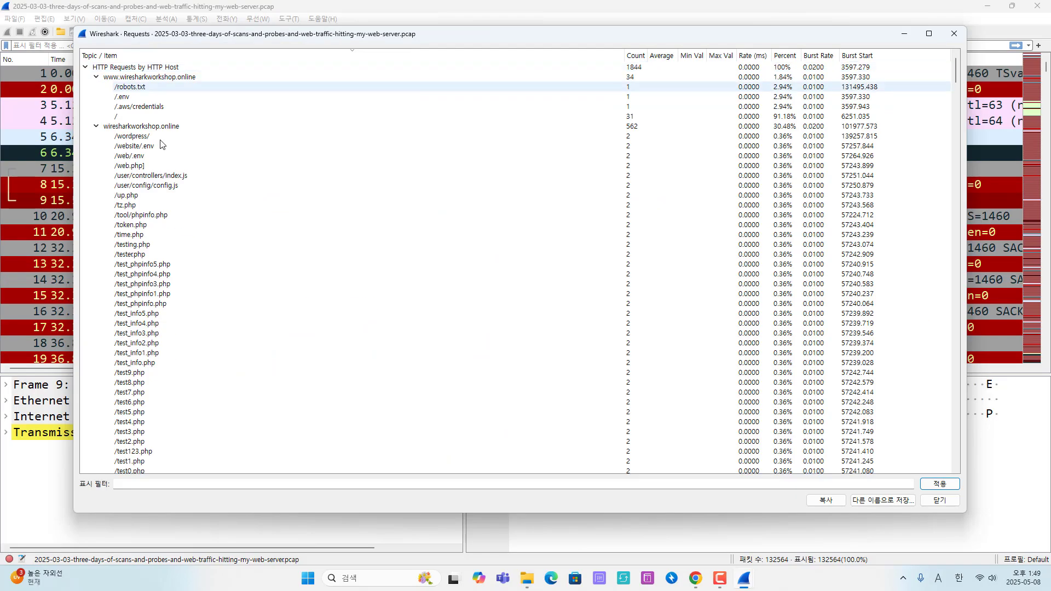
pyautogui.click(175, 127)
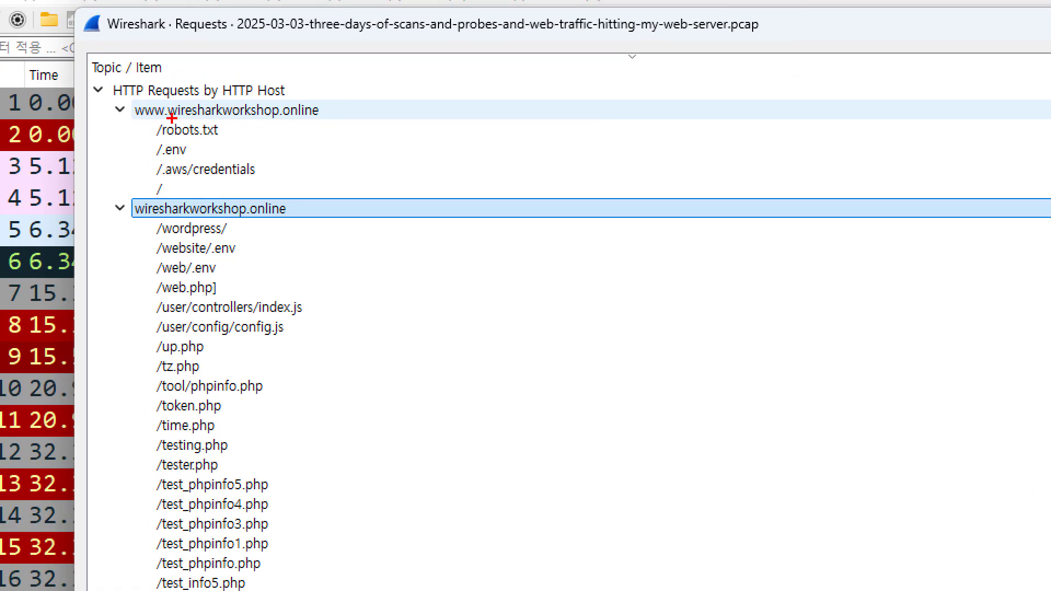
pyautogui.moveTo(329, 127); pyautogui.dragTo(318, 139)
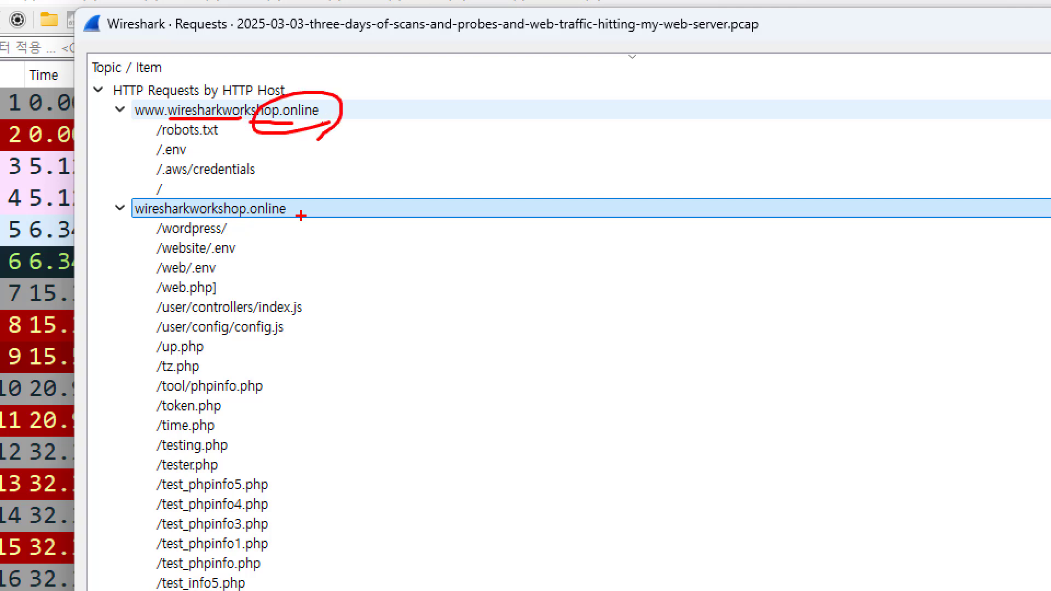
pyautogui.moveTo(309, 239); pyautogui.dragTo(219, 213)
pyautogui.moveTo(362, 121)
pyautogui.mouseDown()
pyautogui.moveTo(365, 219)
pyautogui.moveTo(192, 255)
pyautogui.moveTo(260, 73)
pyautogui.moveTo(324, 237)
pyautogui.mouseUp()
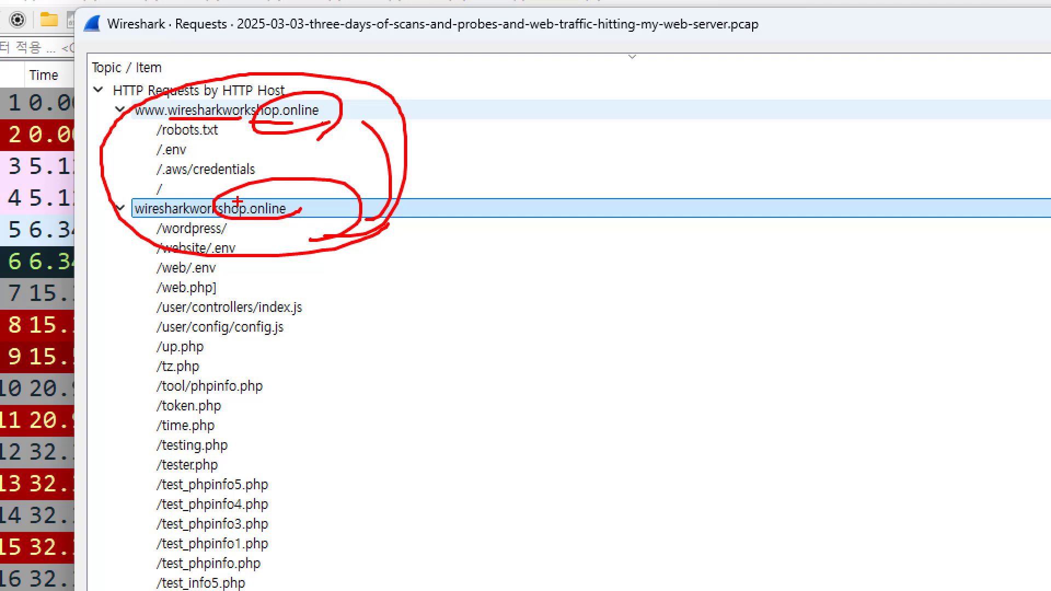
pyautogui.moveTo(153, 124); pyautogui.dragTo(145, 204)
pyautogui.moveTo(145, 235); pyautogui.dragTo(137, 419)
pyautogui.moveTo(248, 239)
pyautogui.mouseDown()
pyautogui.moveTo(304, 408)
pyautogui.moveTo(285, 561)
pyautogui.moveTo(143, 255)
pyautogui.mouseUp()
pyautogui.moveTo(294, 553); pyautogui.dragTo(262, 590)
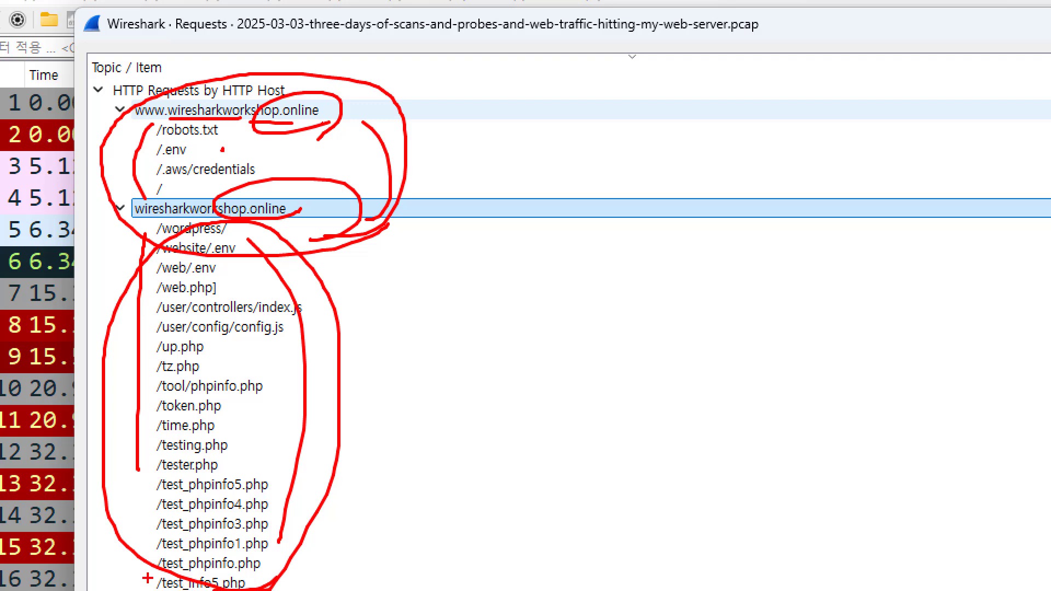
pyautogui.press('Escape')
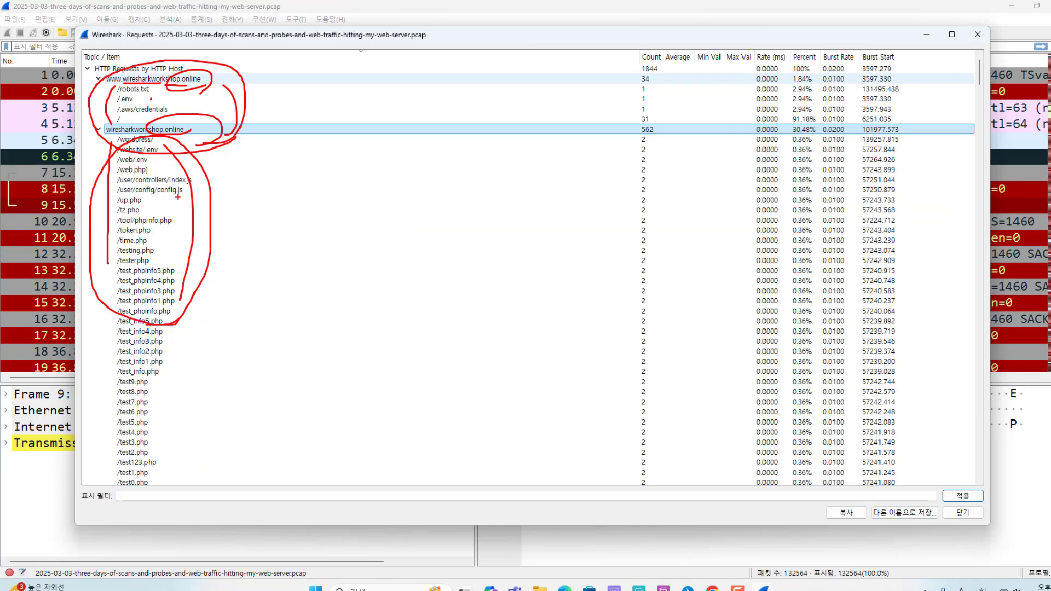
# - Sort the HTTP requests by burst start and select the 203.161.44.208 host to examine its .env requests
pyautogui.click(857, 57)
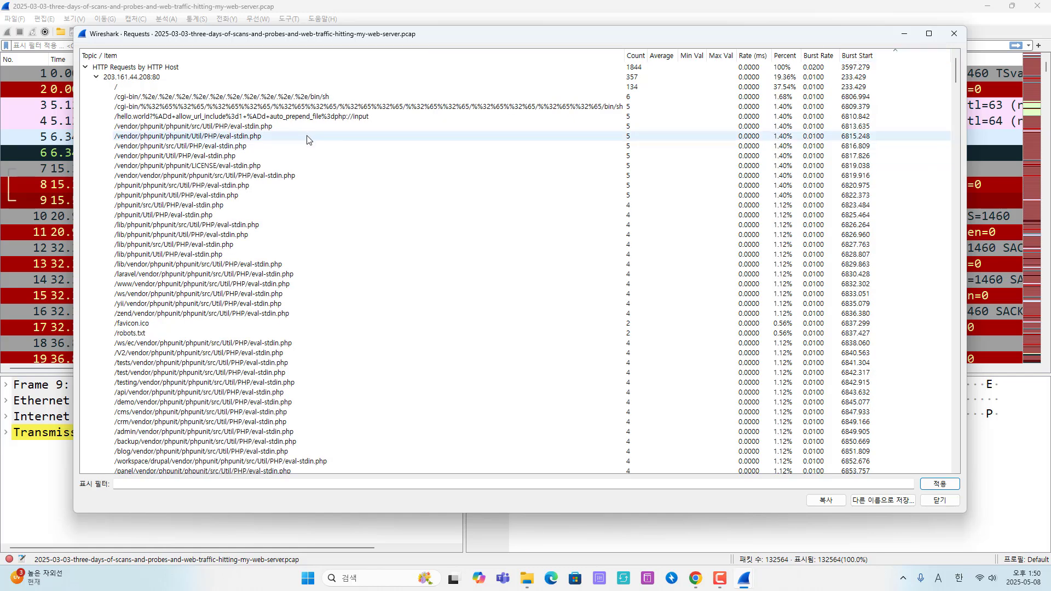
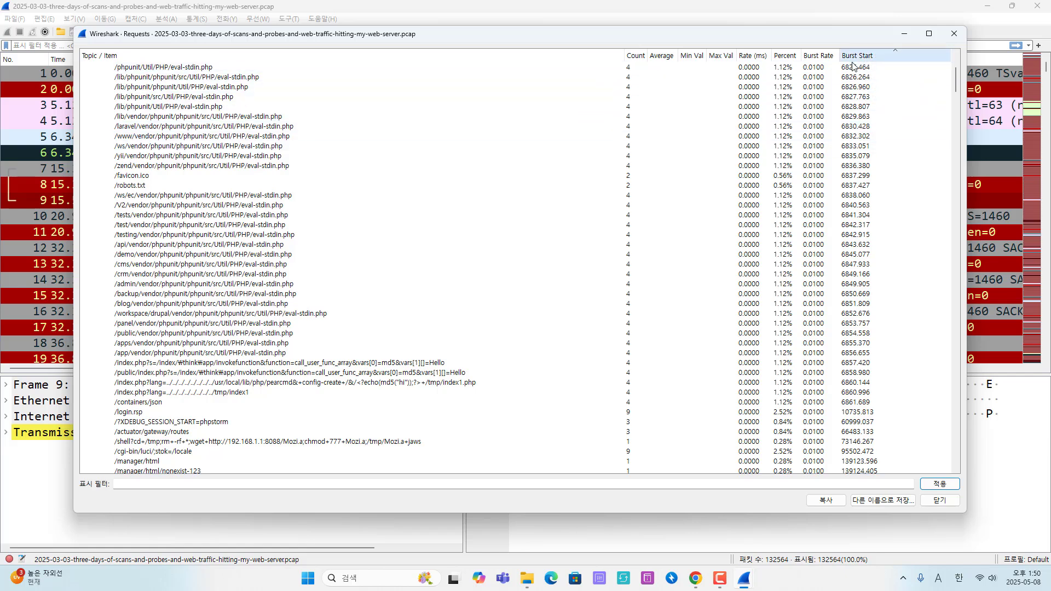
pyautogui.scroll(-5, 207, 202)
pyautogui.scroll(-10, 207, 204)
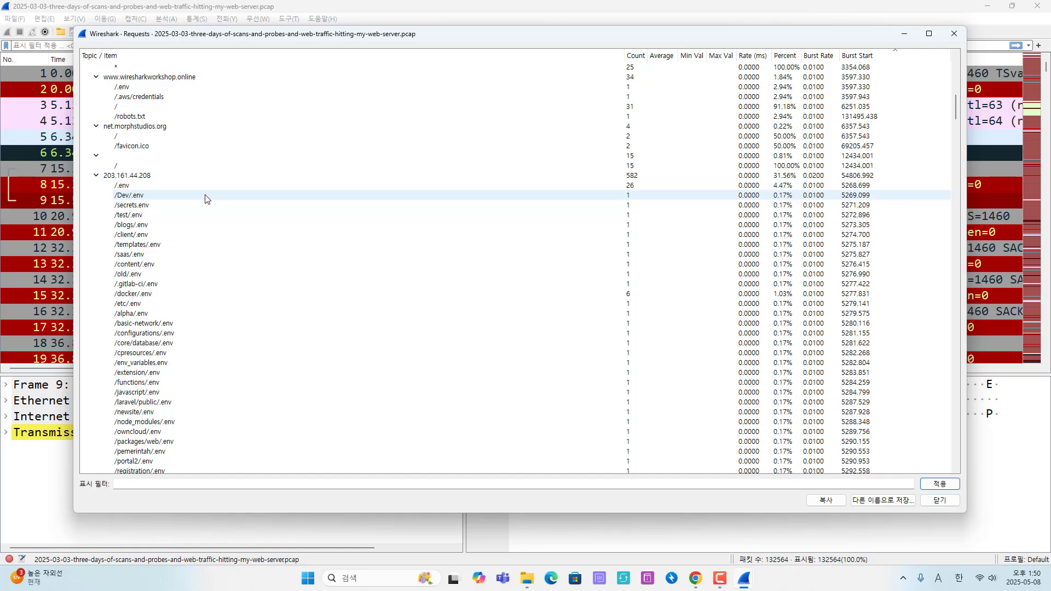
pyautogui.click(144, 176)
pyautogui.moveTo(163, 173); pyautogui.dragTo(177, 169)
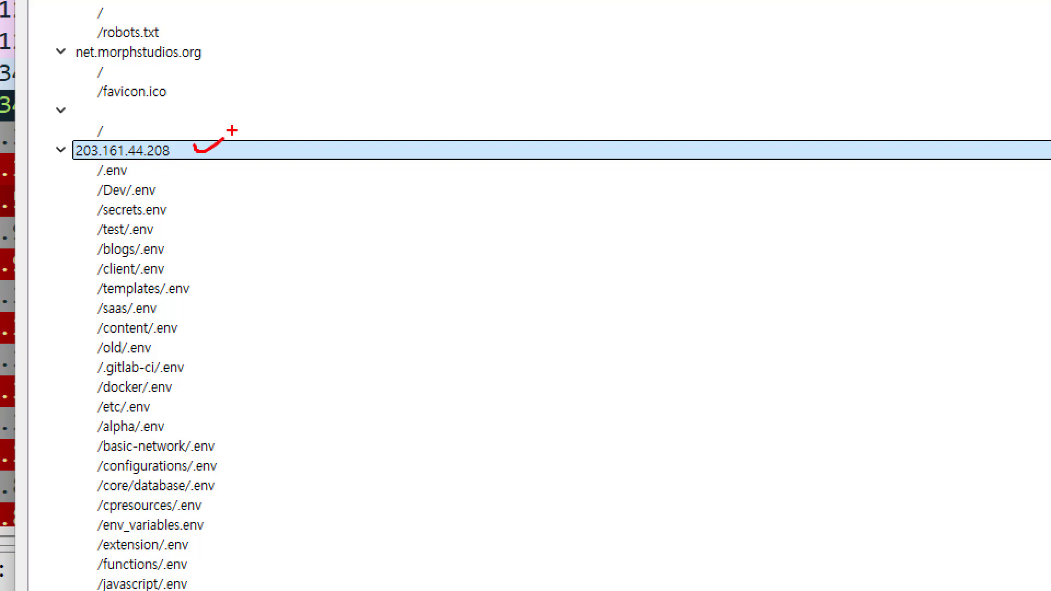
pyautogui.moveTo(231, 149); pyautogui.dragTo(216, 397)
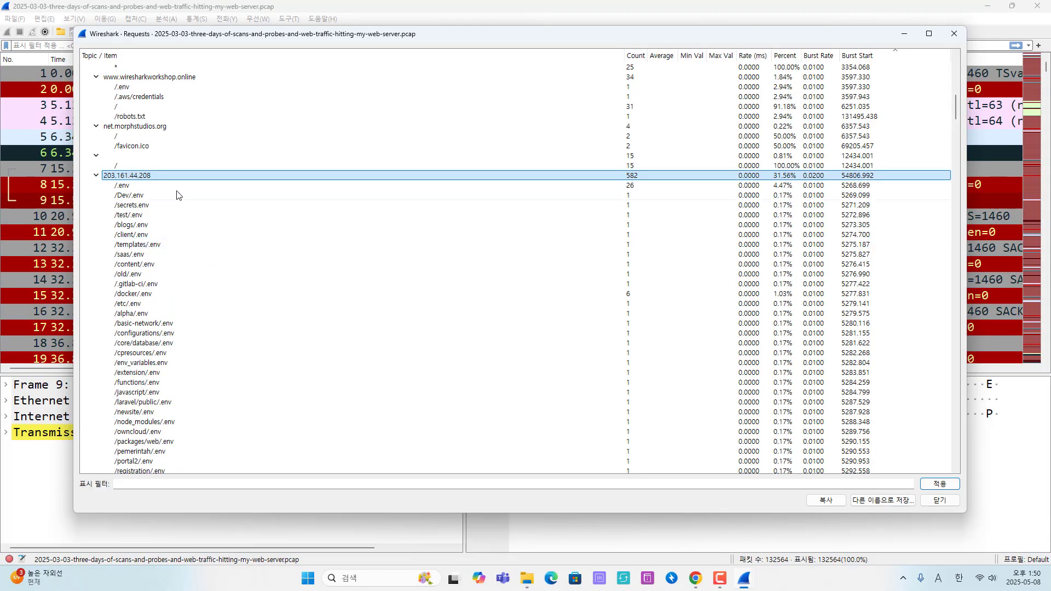
# - Review the eval-stdin.php, .env and .git/config requests across the hosts and close the HTTP requests statistics
pyautogui.scroll(5, 182, 191)
pyautogui.scroll(15, 223, 171)
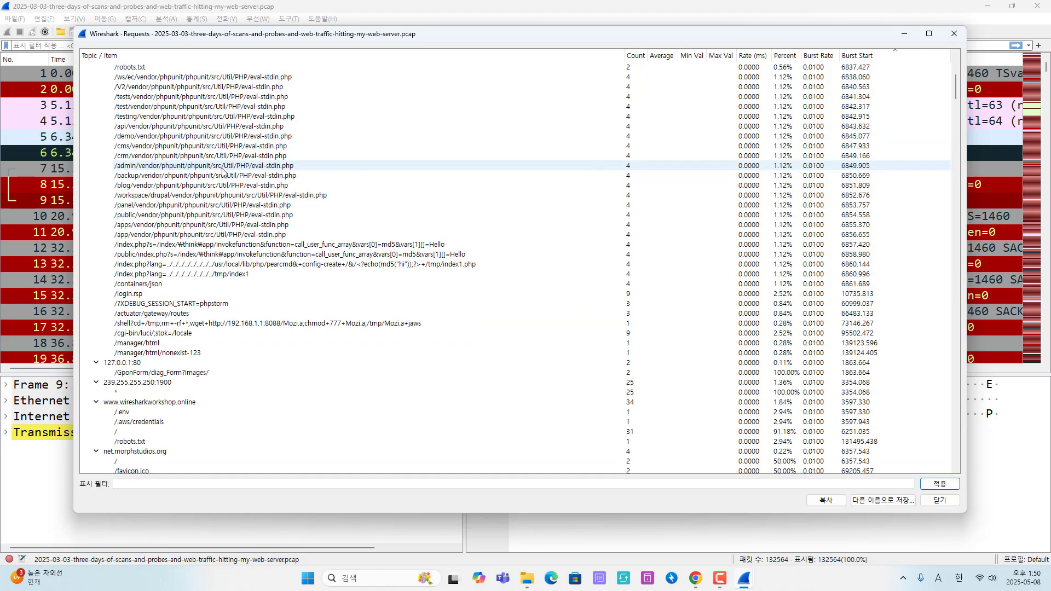
pyautogui.scroll(-20, 229, 117)
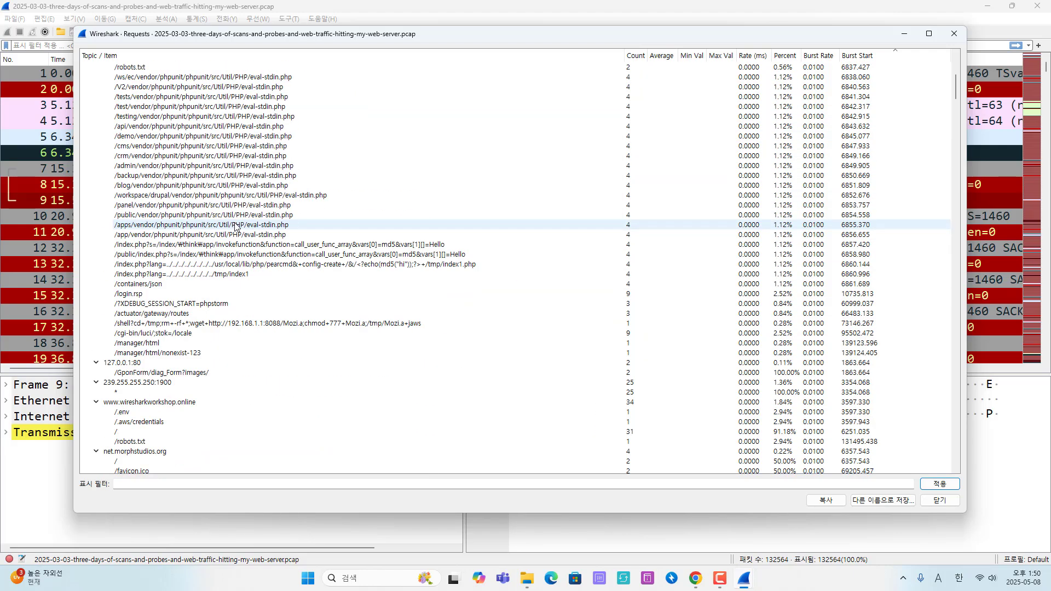
pyautogui.scroll(-19, 174, 307)
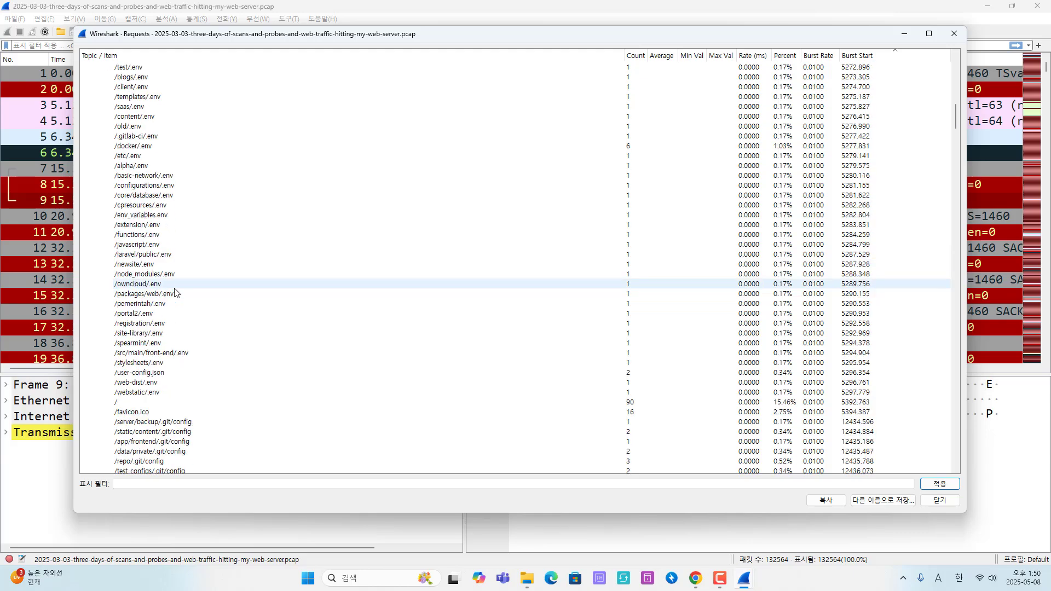
pyautogui.moveTo(957, 140); pyautogui.dragTo(974, 56)
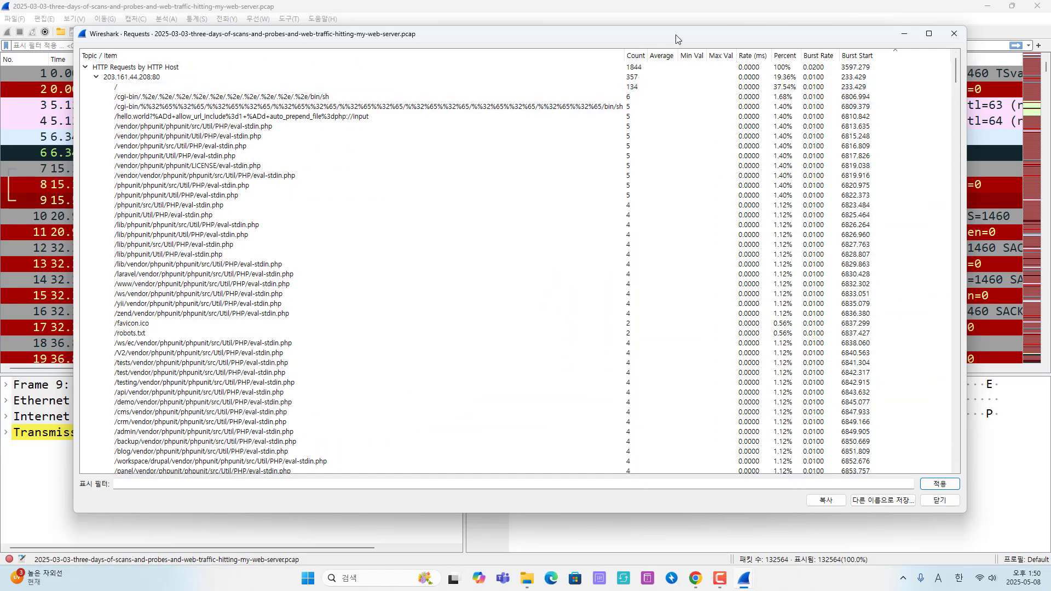
pyautogui.moveTo(681, 37); pyautogui.dragTo(774, 32)
pyautogui.click(986, 31)
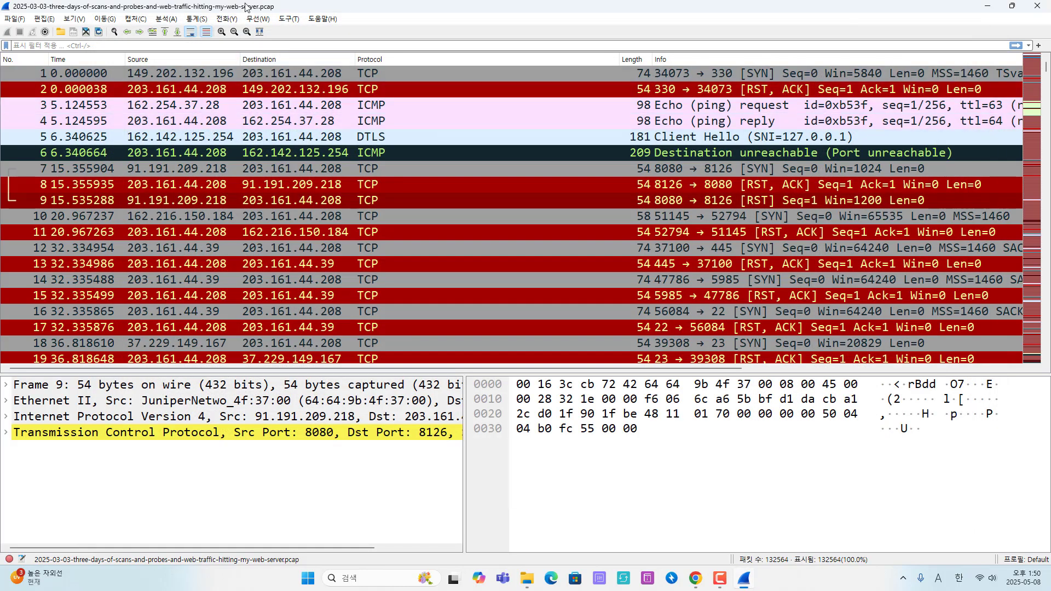
# - Minimise the capture and file manager windows, and return to the 2025 index of Malware-Traffic-Analysis.net in the browser
pyautogui.moveTo(246, 6); pyautogui.dragTo(488, 163)
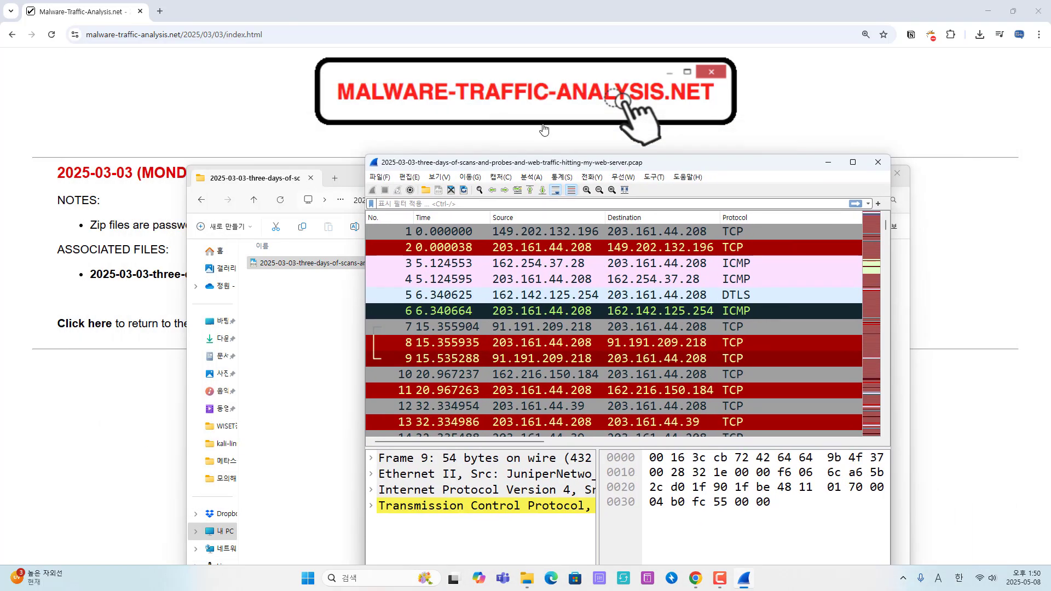
pyautogui.click(834, 166)
pyautogui.click(847, 175)
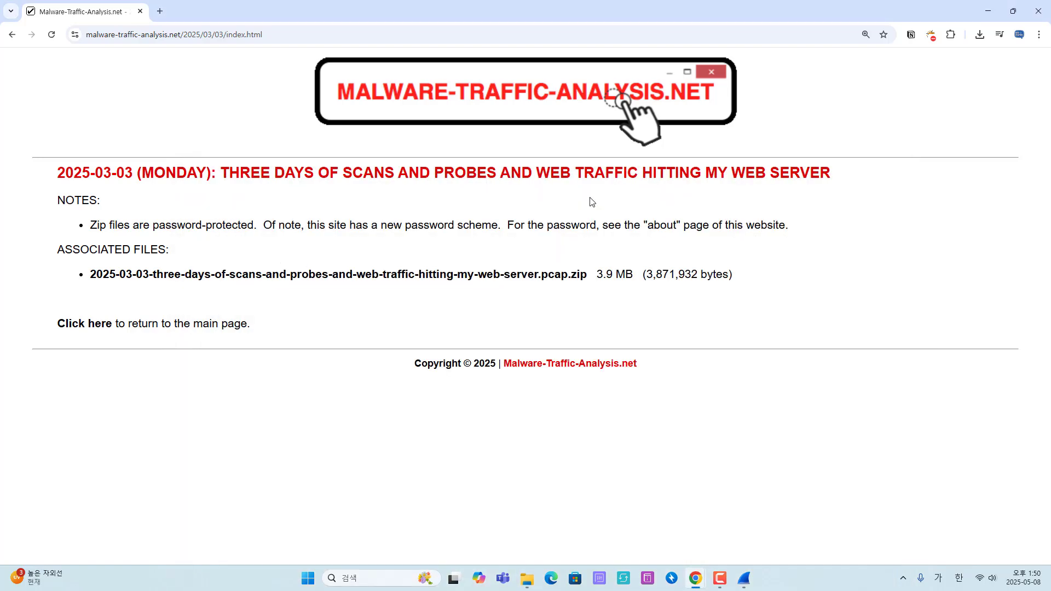
pyautogui.click(12, 35)
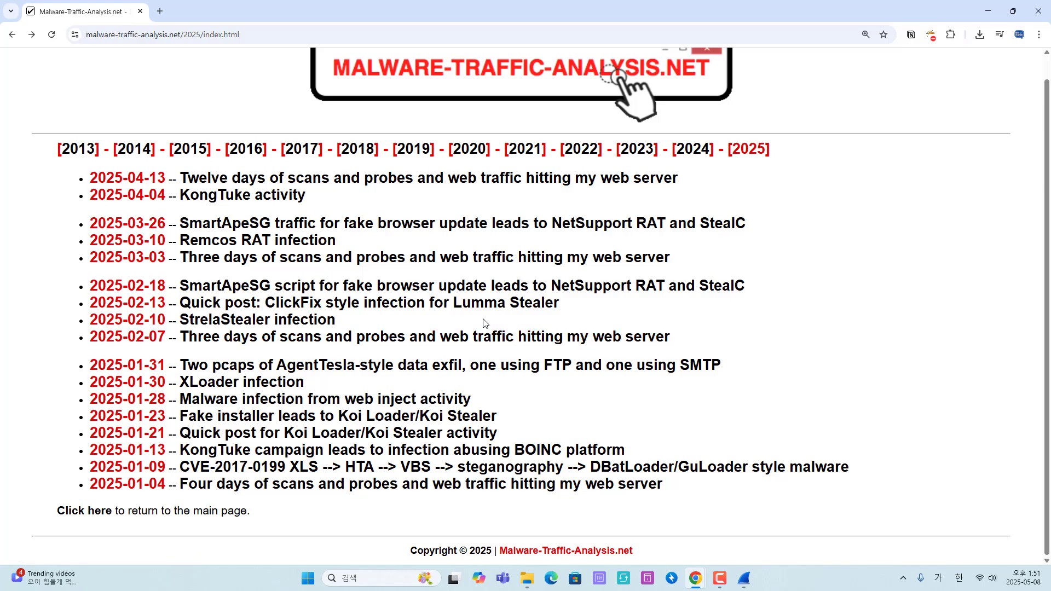
# - Review the 2025-02-13 Lumma Stealer and 2025-02-18 NetSupport RAT and StealC entries in the 2025 list
pyautogui.moveTo(438, 315); pyautogui.dragTo(648, 294)
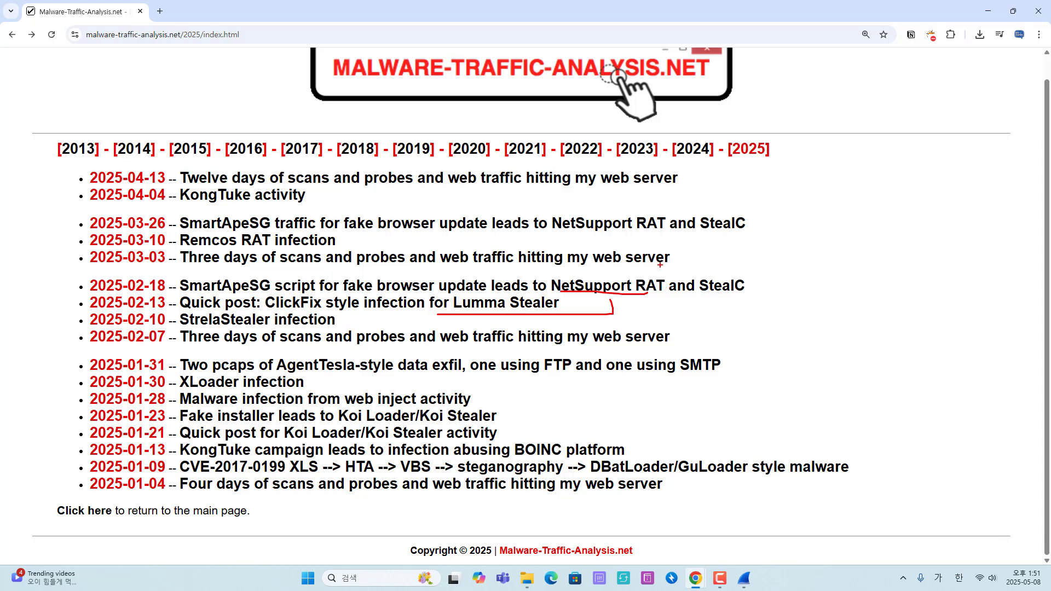
pyautogui.moveTo(754, 284); pyautogui.dragTo(766, 273)
pyautogui.press('Escape')
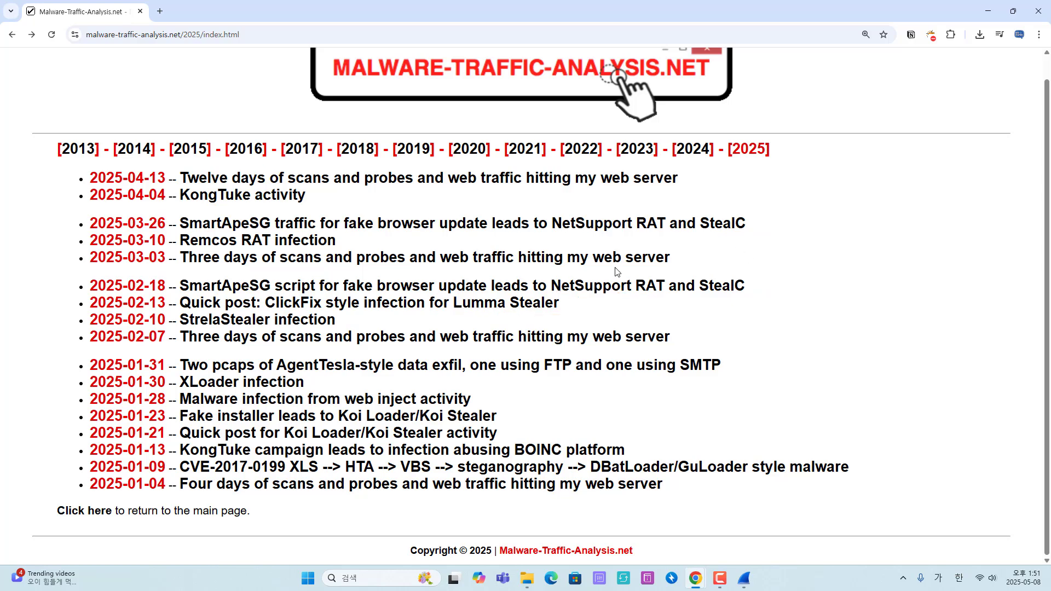